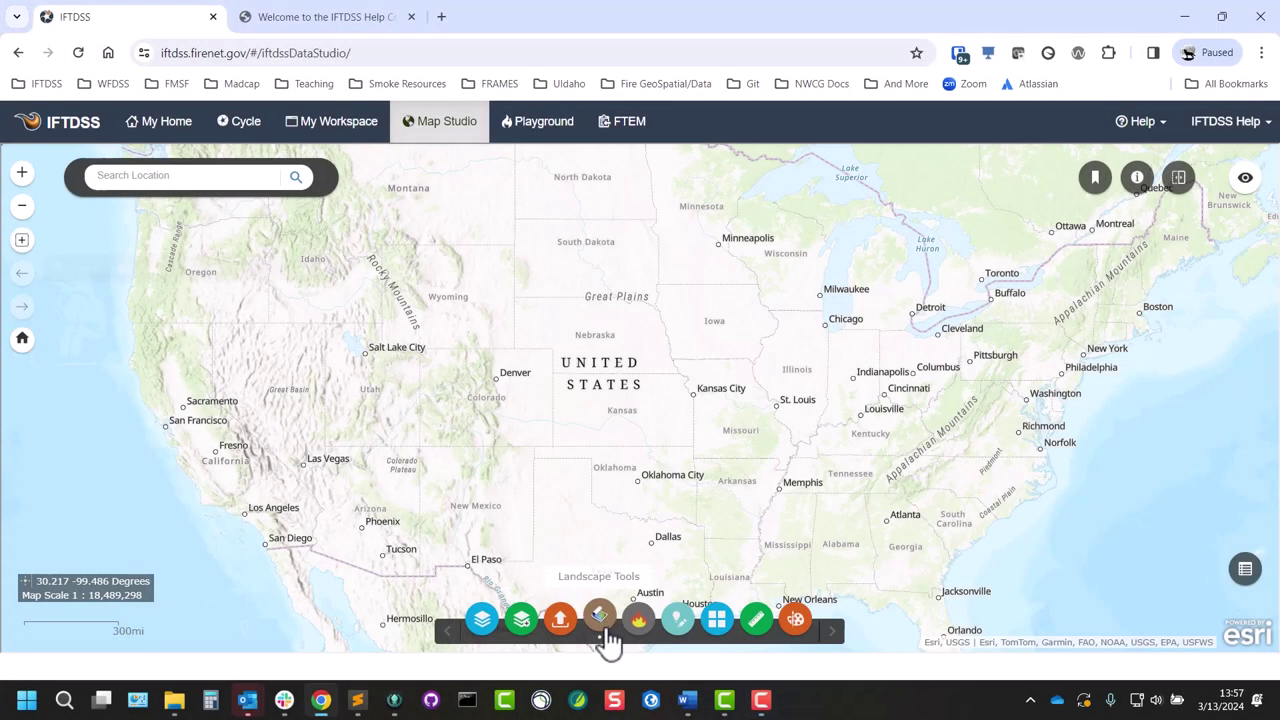
Step: Open Landscape Tools, centre the map on the western states, and list existing landscapes
{"action": "left_click", "coordinate": [600, 620]}
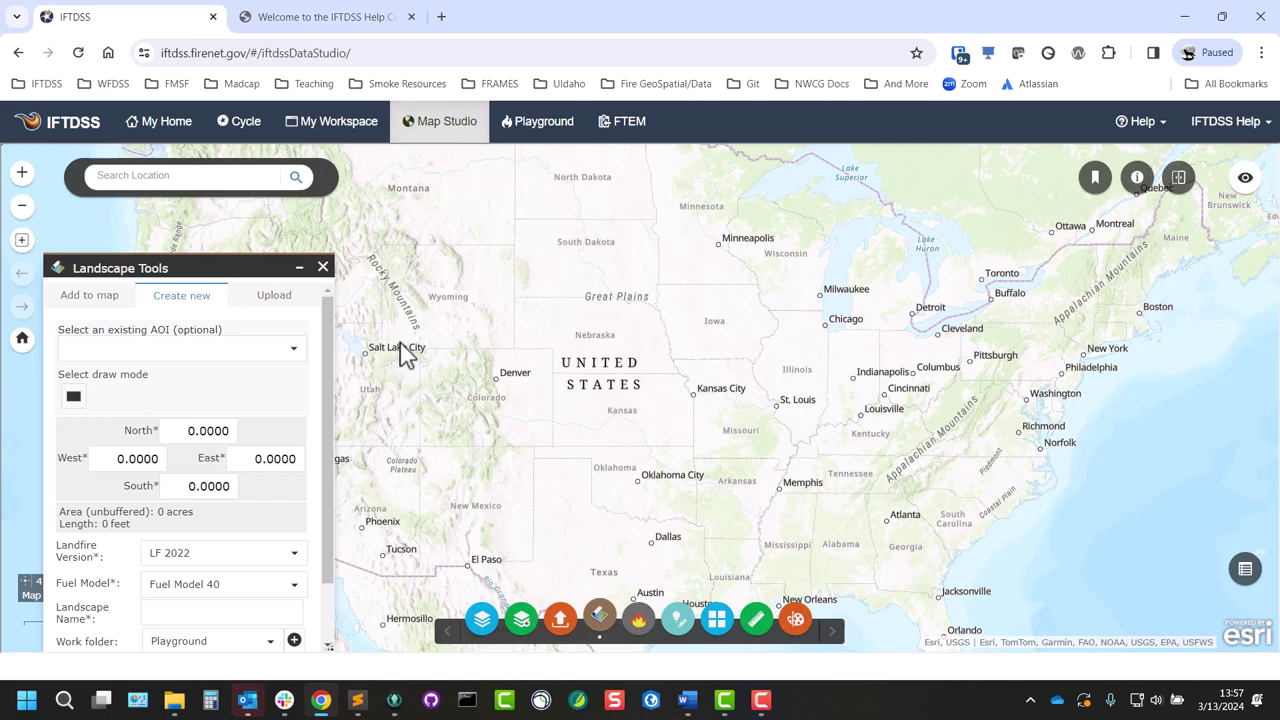
{"action": "left_click_drag", "start_coordinate": [409, 306], "coordinate": [560, 320]}
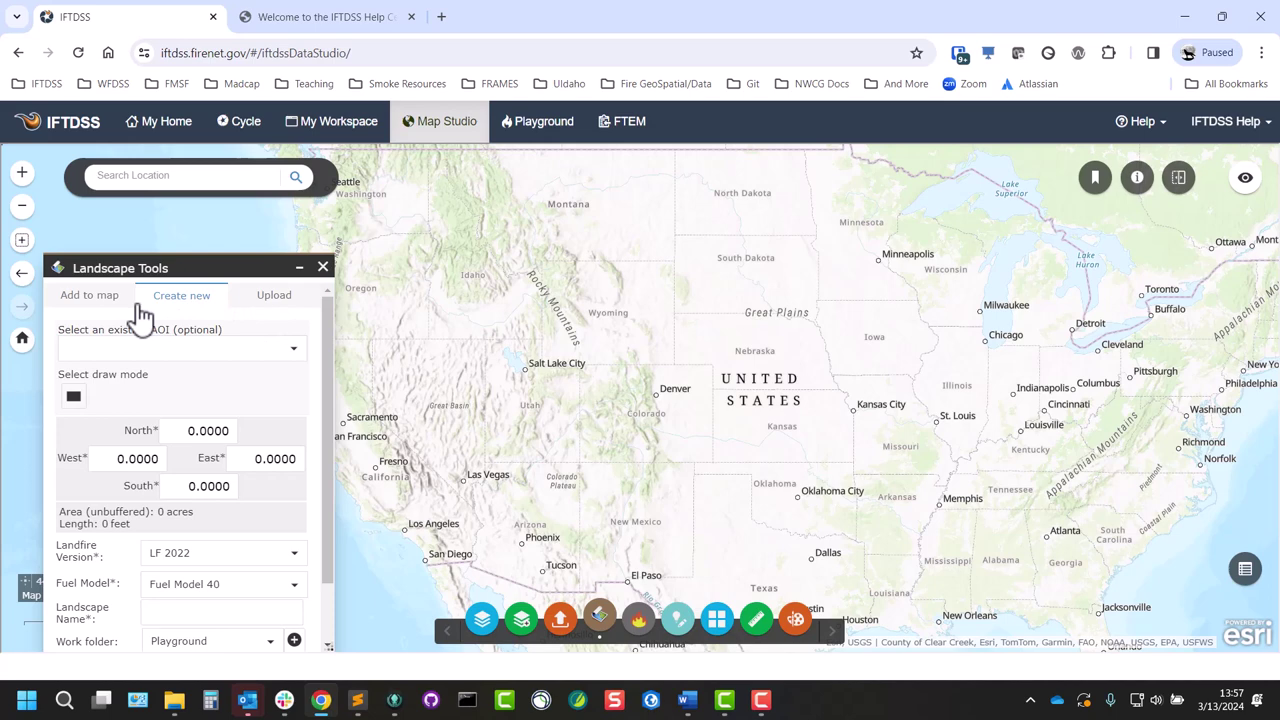
{"action": "left_click", "coordinate": [95, 304]}
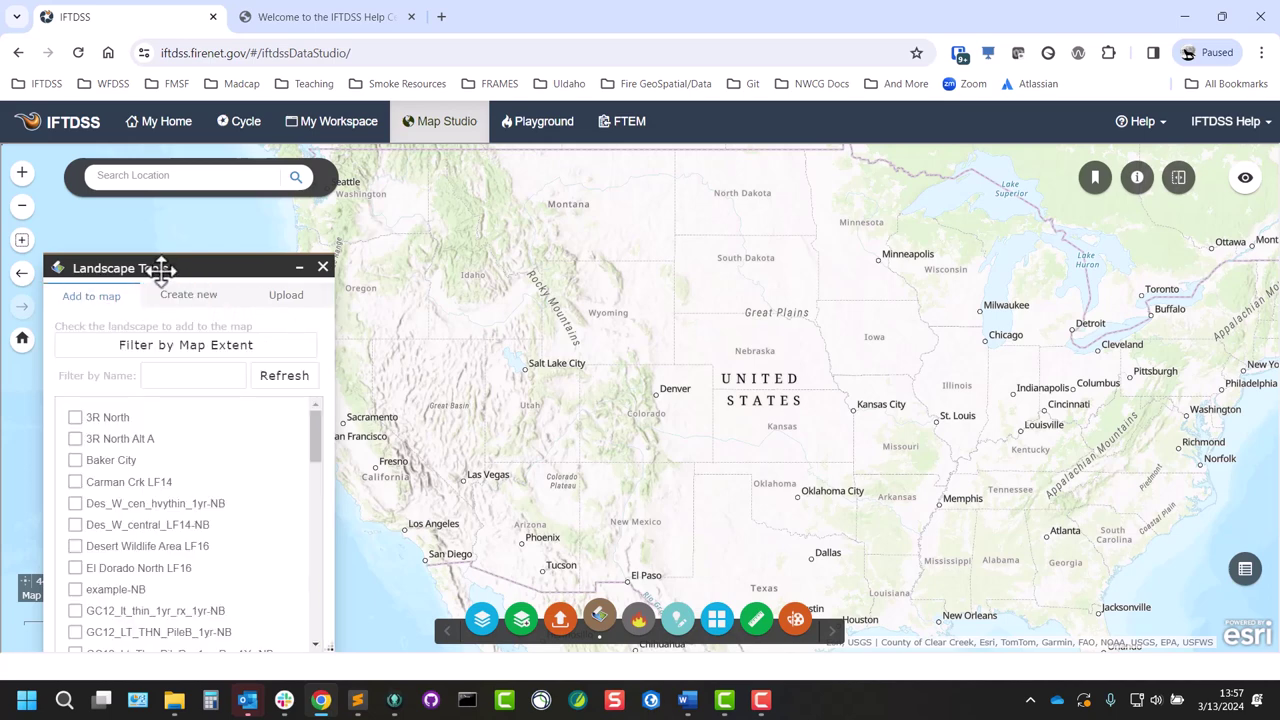
{"action": "left_click_drag", "start_coordinate": [161, 268], "coordinate": [163, 230]}
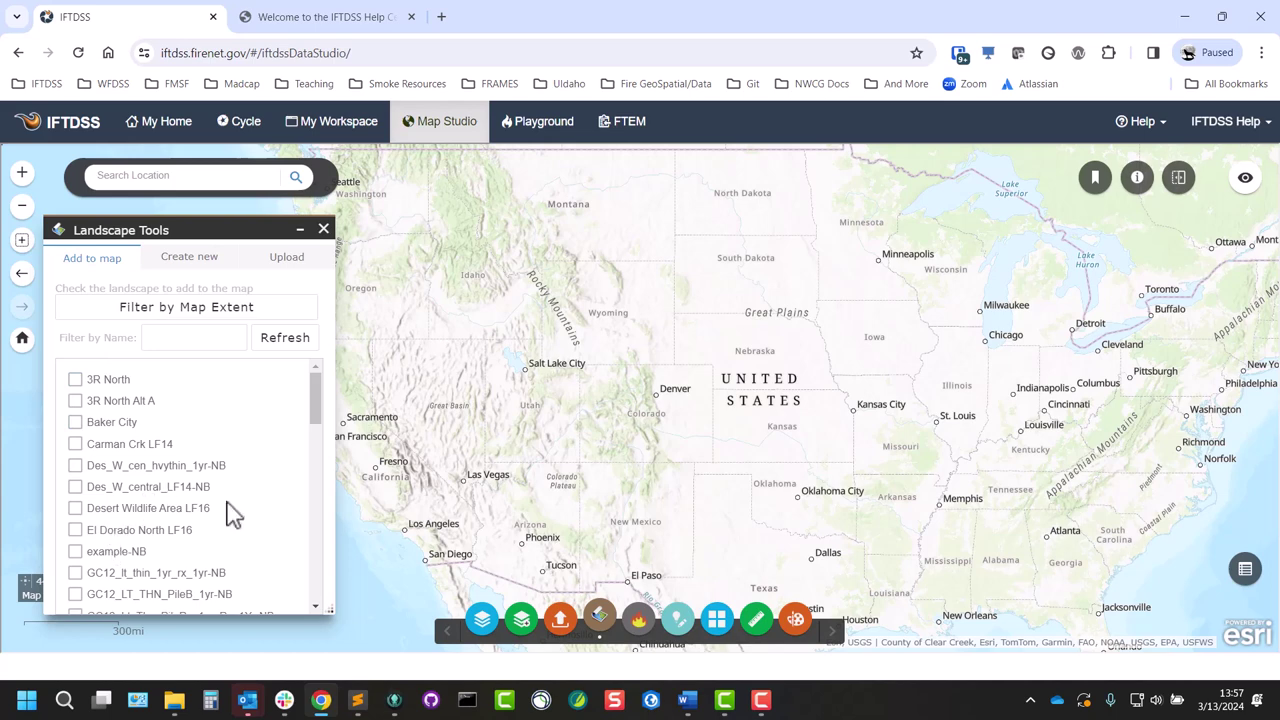
Step: Clear the name filter and limit the landscape list to the current map extent
{"action": "left_click", "coordinate": [219, 338]}
{"action": "type", "text": "hi"}
{"action": "key", "text": "BackSpace"}
{"action": "key", "text": "BackSpace"}
{"action": "scroll", "coordinate": [495, 465], "scroll_direction": "up", "scroll_amount": 3}
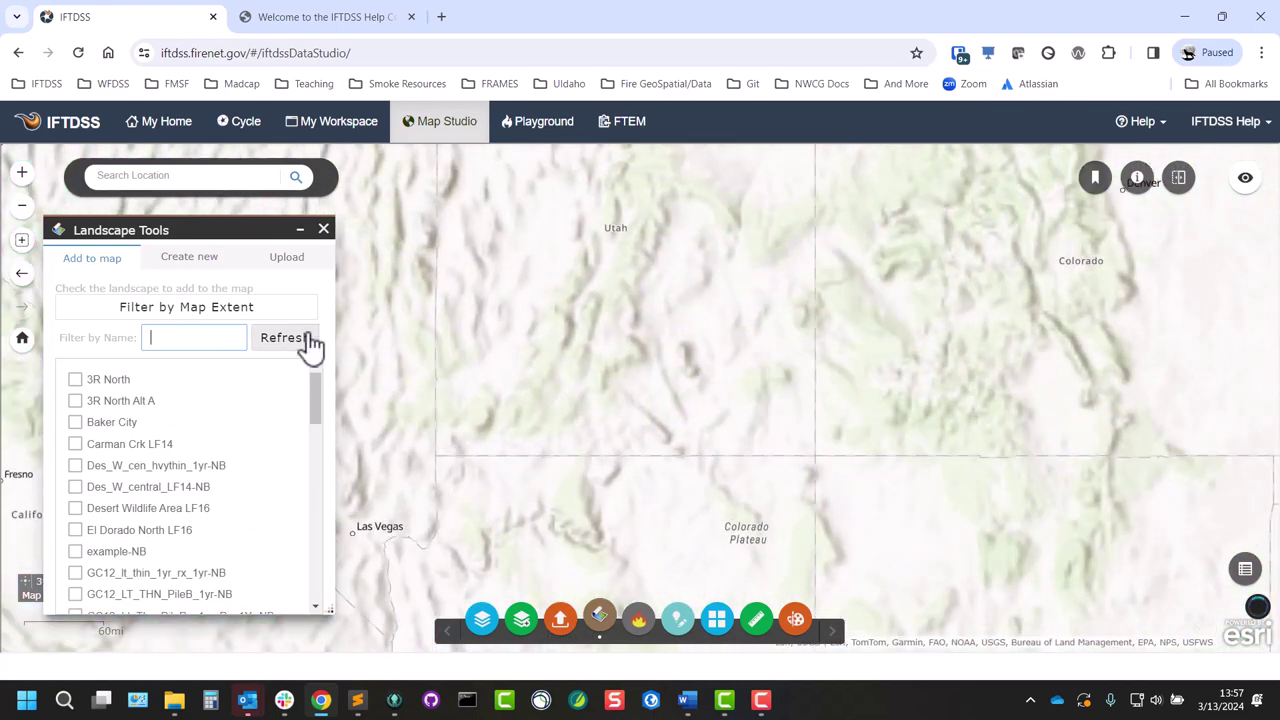
{"action": "left_click", "coordinate": [297, 322]}
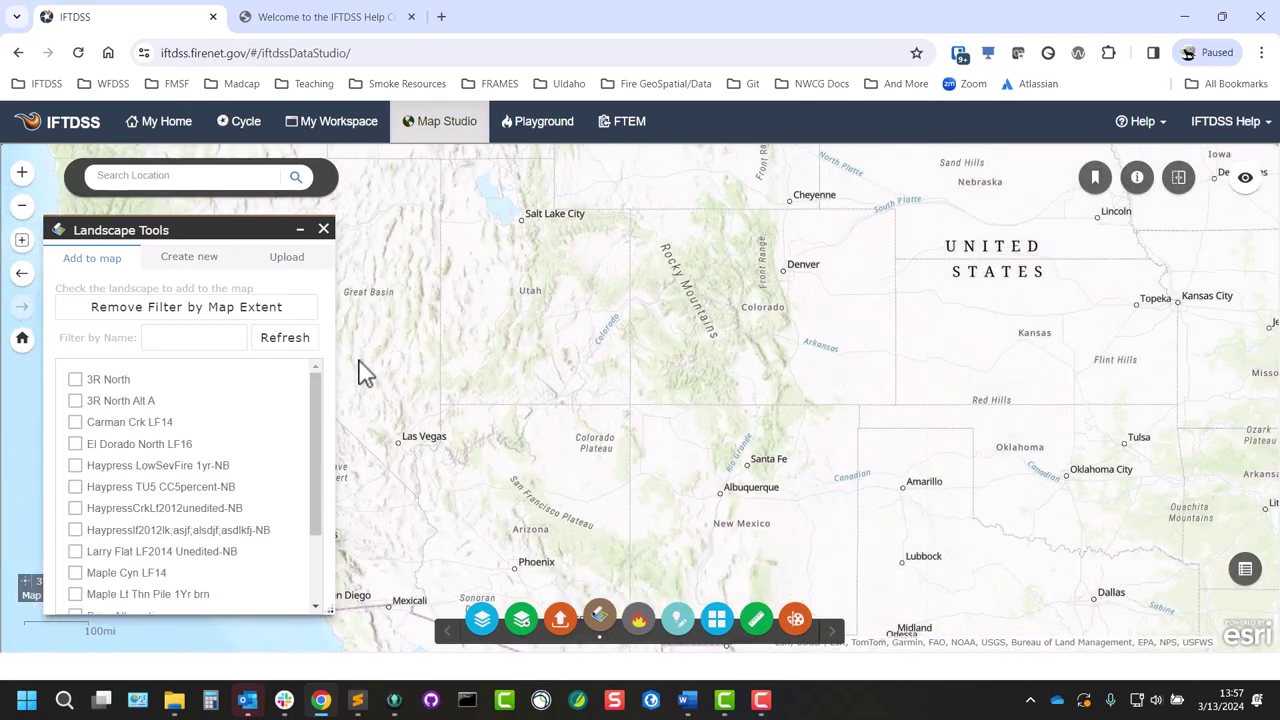
{"action": "scroll", "coordinate": [378, 372], "scroll_direction": "up", "scroll_amount": 1}
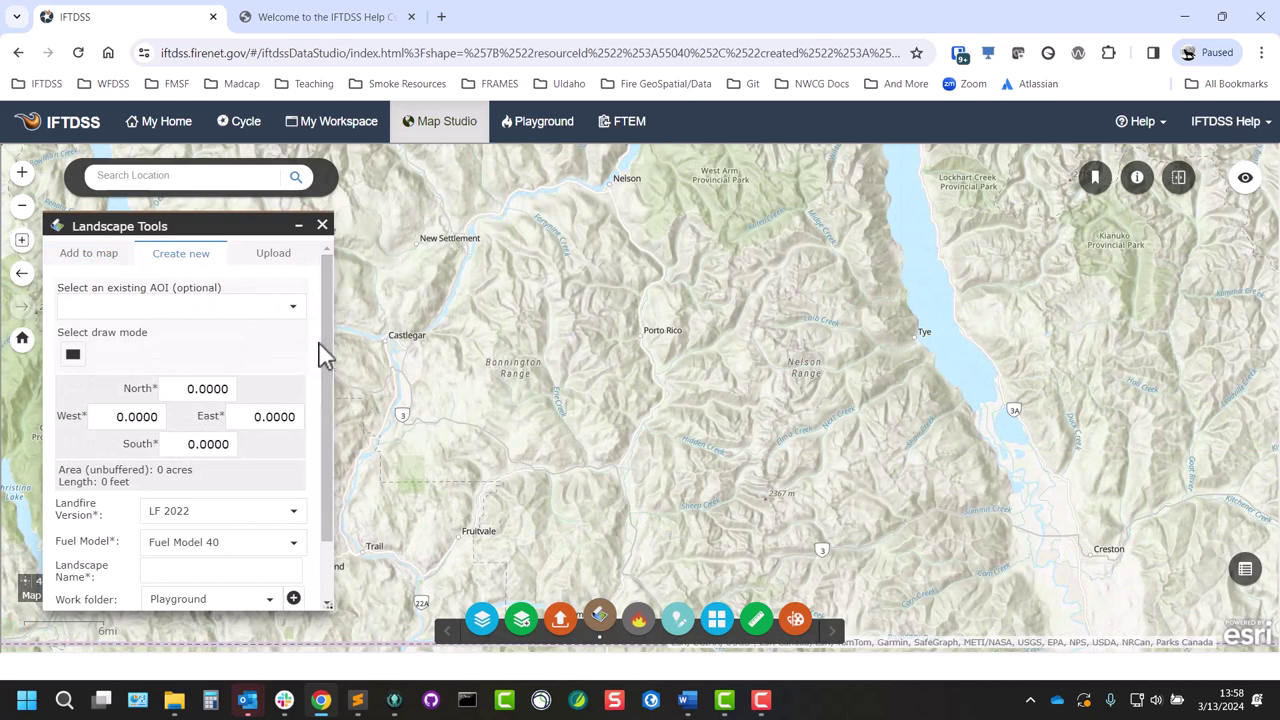
Step: Draw a rectangular area of interest on the map near Metaline Falls
{"action": "left_click", "coordinate": [73, 356]}
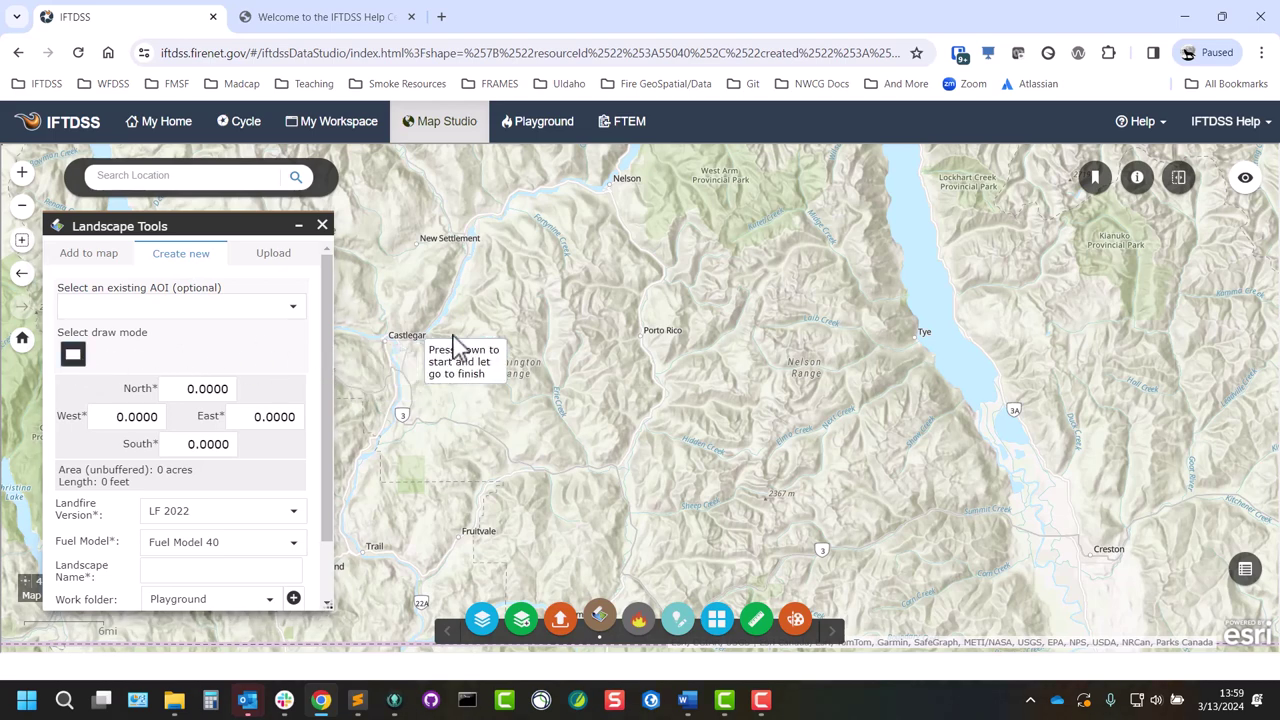
{"action": "left_click_drag", "start_coordinate": [488, 323], "coordinate": [644, 413]}
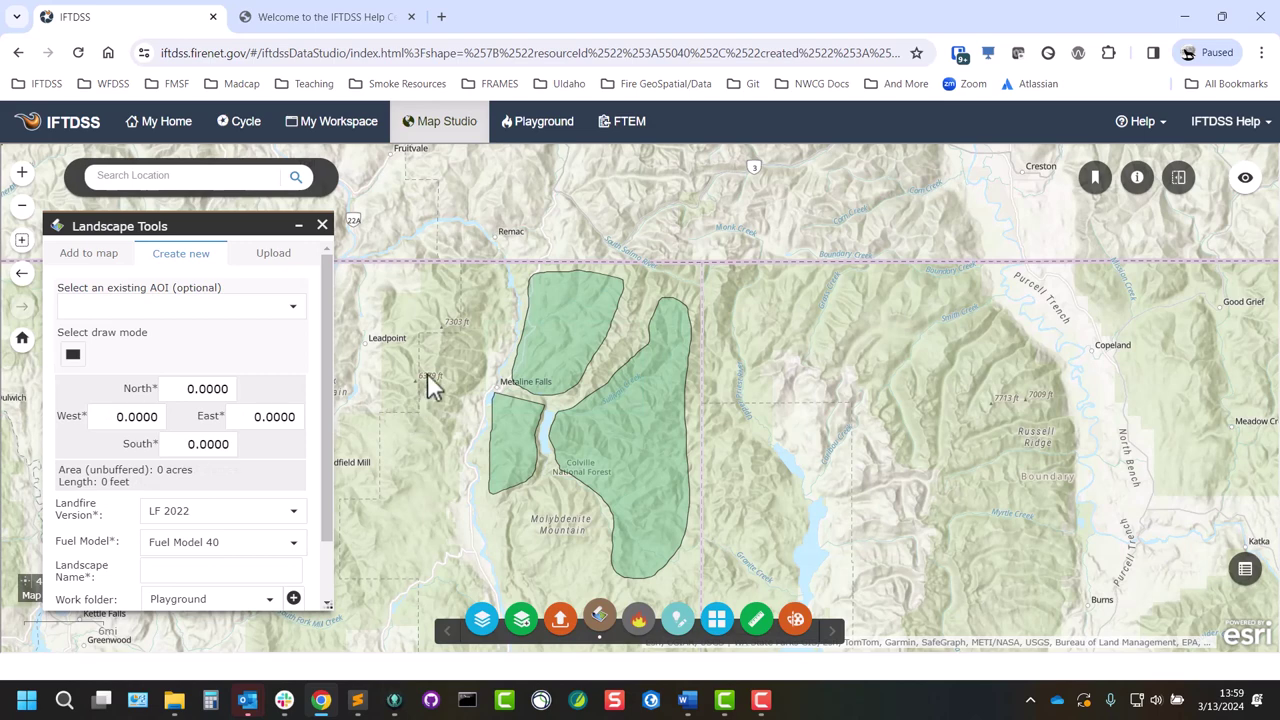
Step: Use the Watershed Proposed Treatment Areas AOI, giving bounds 48.9902 N, 48.6561 S, -117.3838 W, -117.0501 E
{"action": "left_click", "coordinate": [300, 320]}
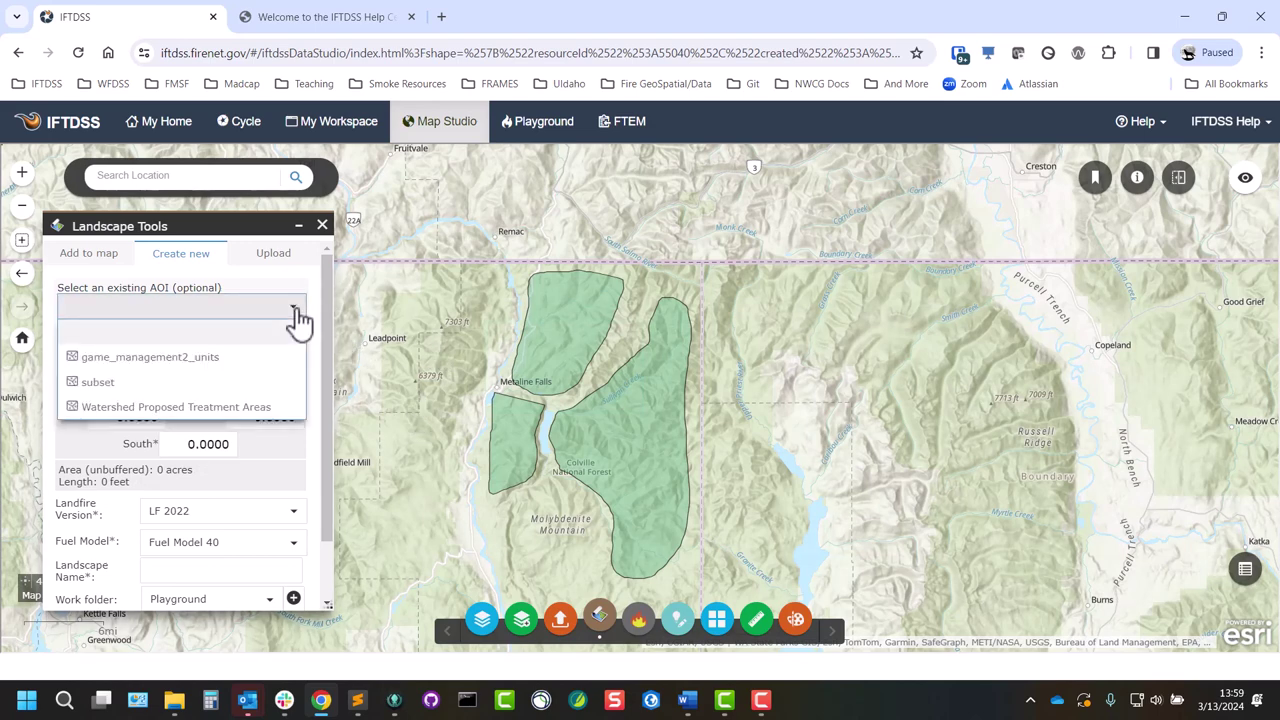
{"action": "left_click", "coordinate": [270, 408]}
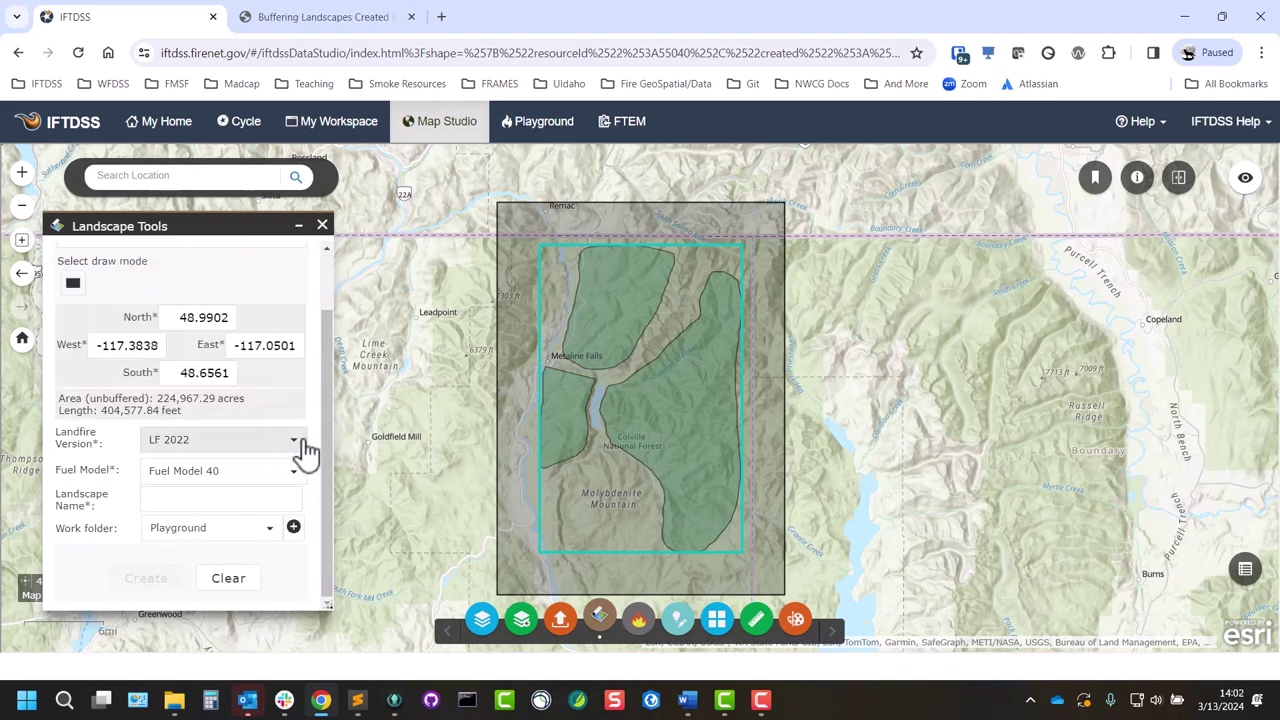
Step: Keep LF 2022, Fuel Model 40 and the Playground folder for the new landscape
{"action": "left_click", "coordinate": [300, 446]}
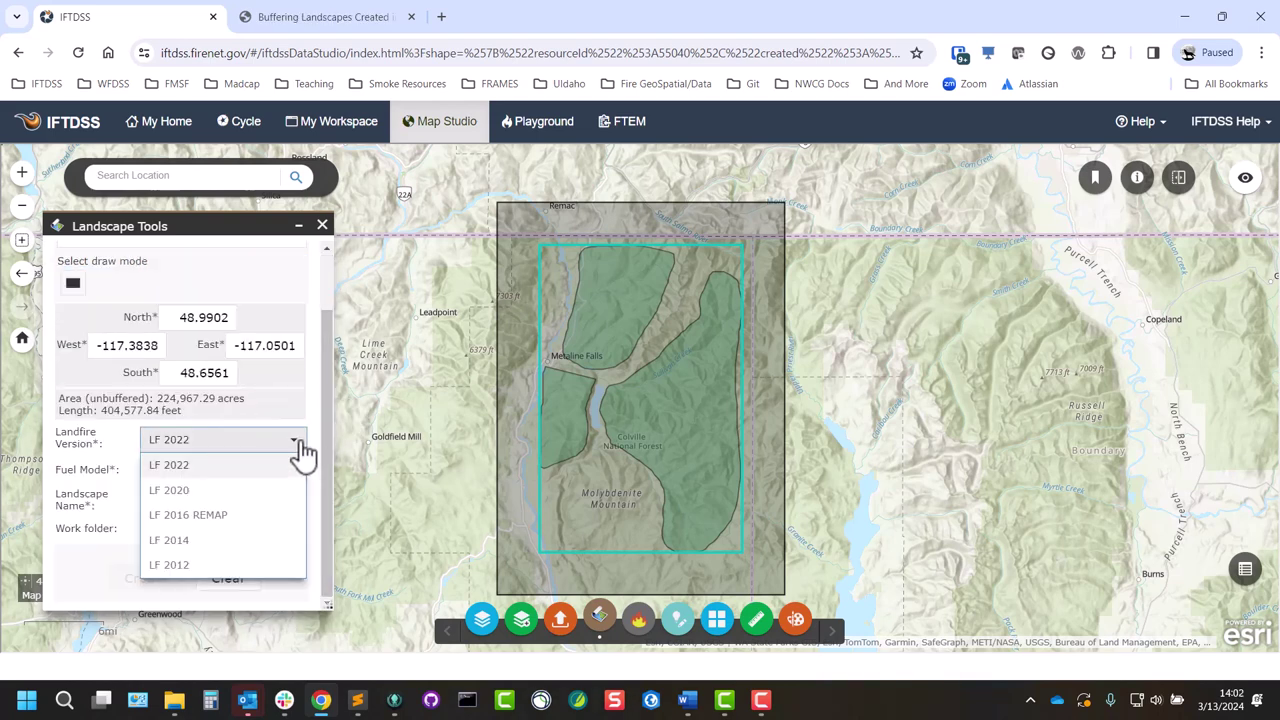
{"action": "left_click", "coordinate": [301, 450]}
{"action": "left_click", "coordinate": [302, 482]}
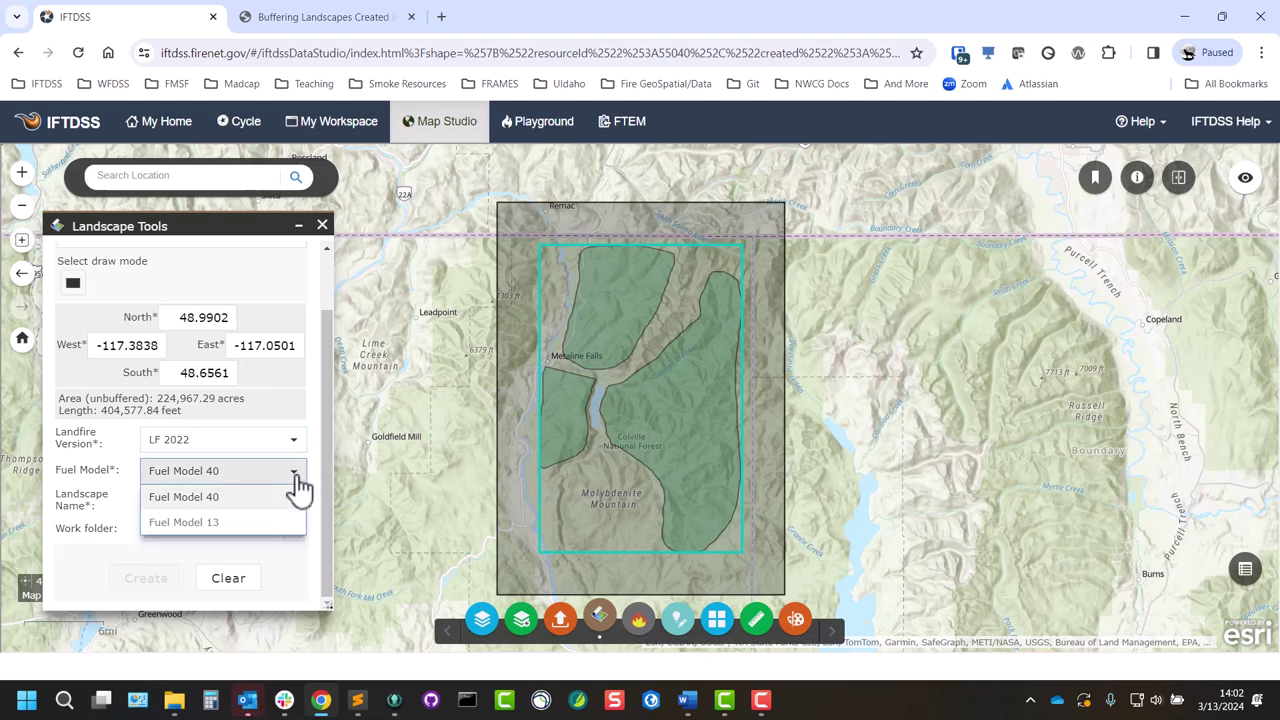
{"action": "left_click", "coordinate": [304, 497]}
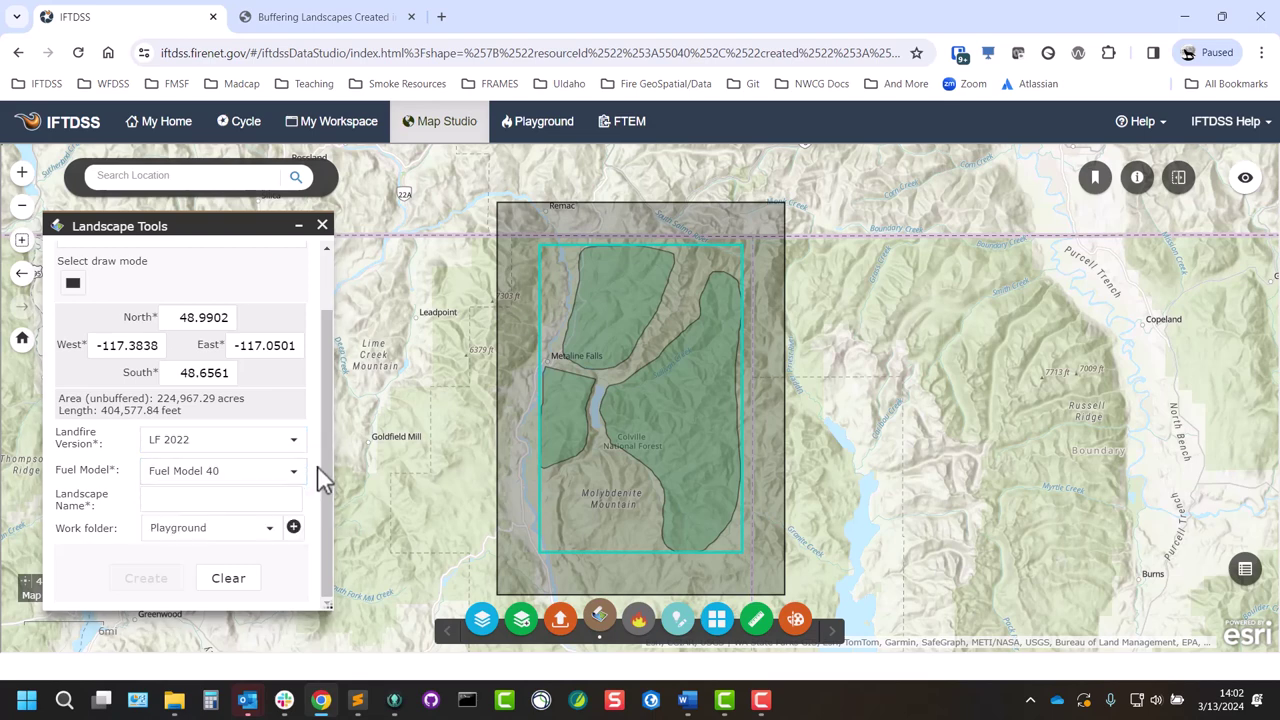
{"action": "left_click", "coordinate": [270, 528]}
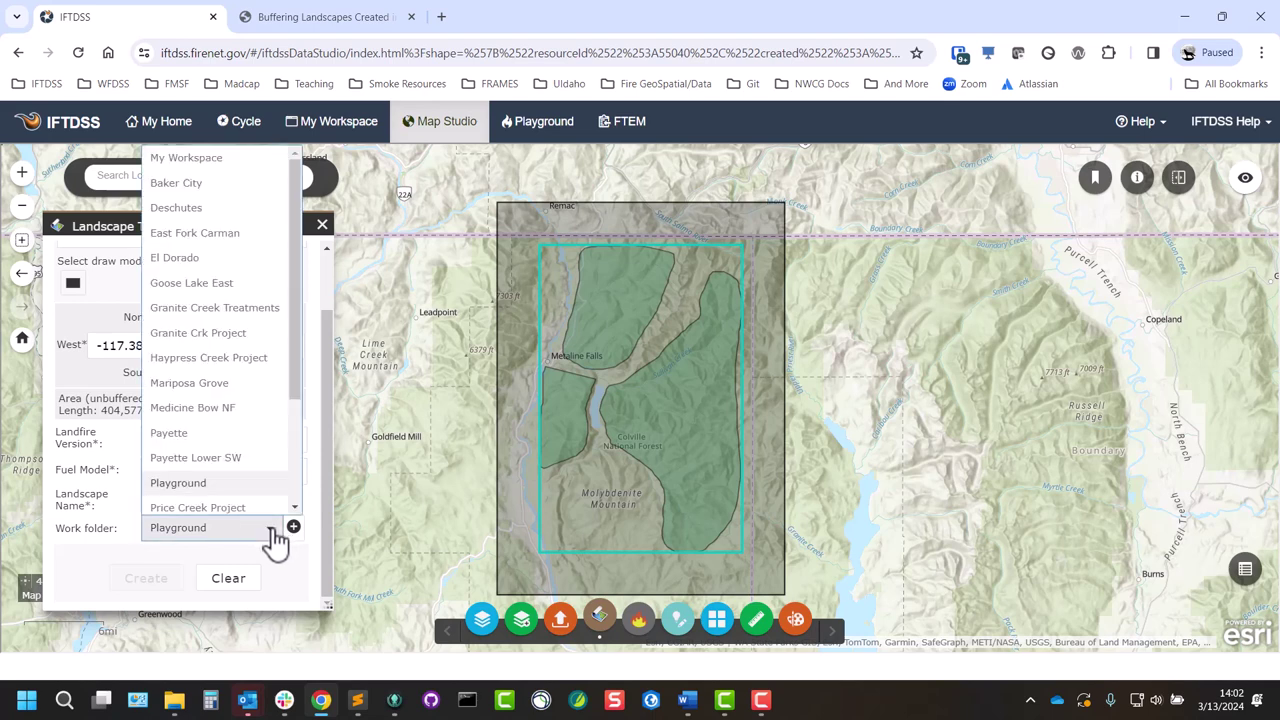
{"action": "left_click", "coordinate": [272, 530]}
Step: Name the new landscape 'Metaline Falls LF22'
{"action": "left_click", "coordinate": [271, 500]}
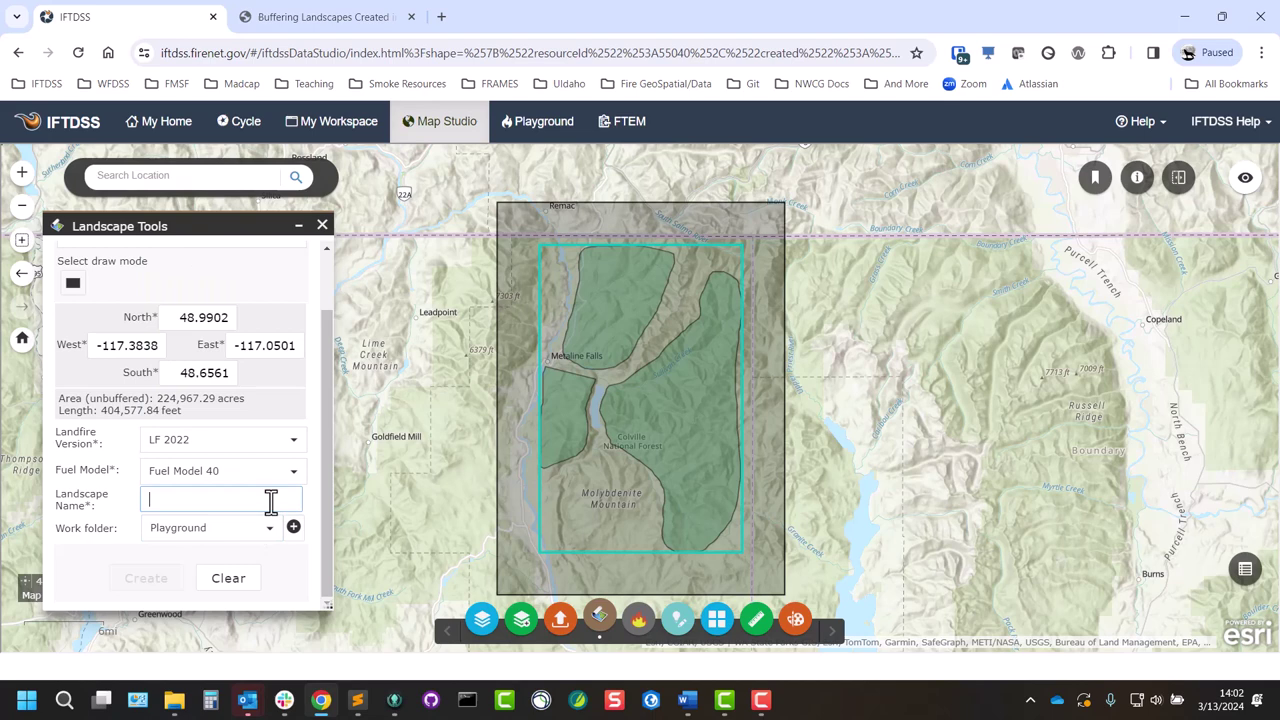
{"action": "type", "text": "Metaline Falls"}
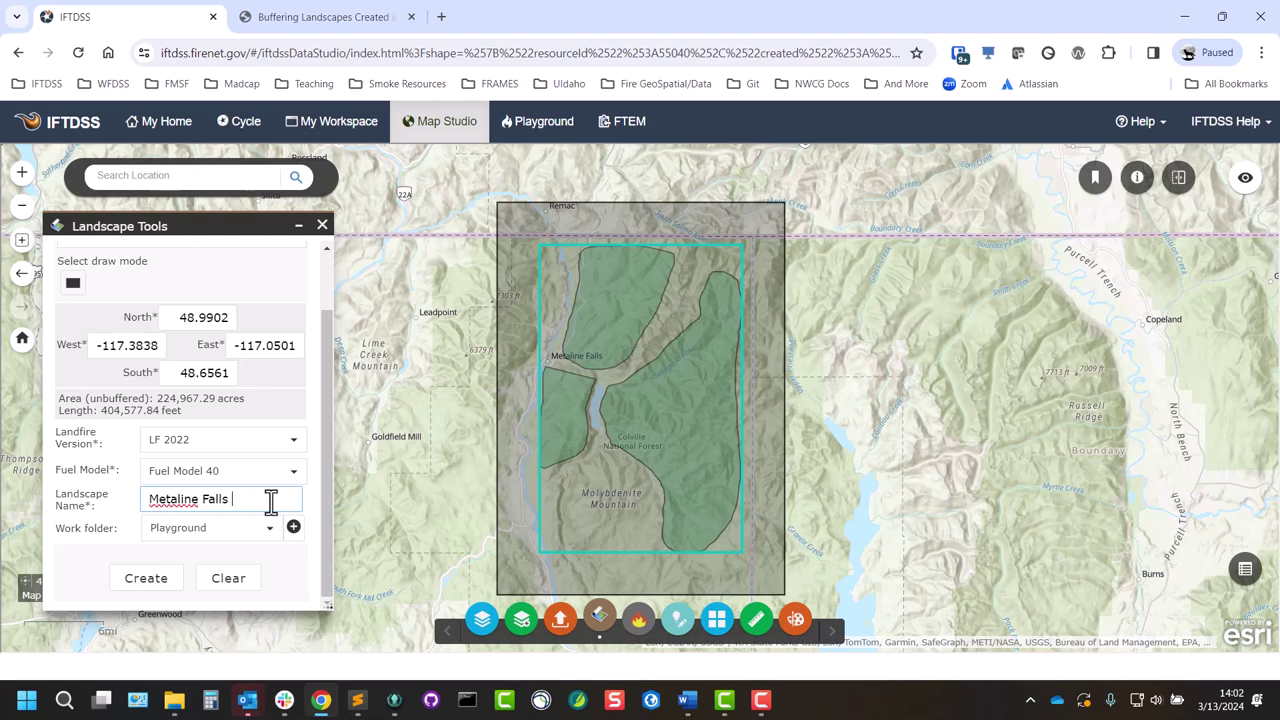
{"action": "type", "text": "F"}
{"action": "key", "text": "BackSpace"}
{"action": "type", "text": "LF22"}
Step: Submit Metaline Falls LF22 and add it to the map from the extent-filtered landscape list
{"action": "left_click", "coordinate": [158, 582]}
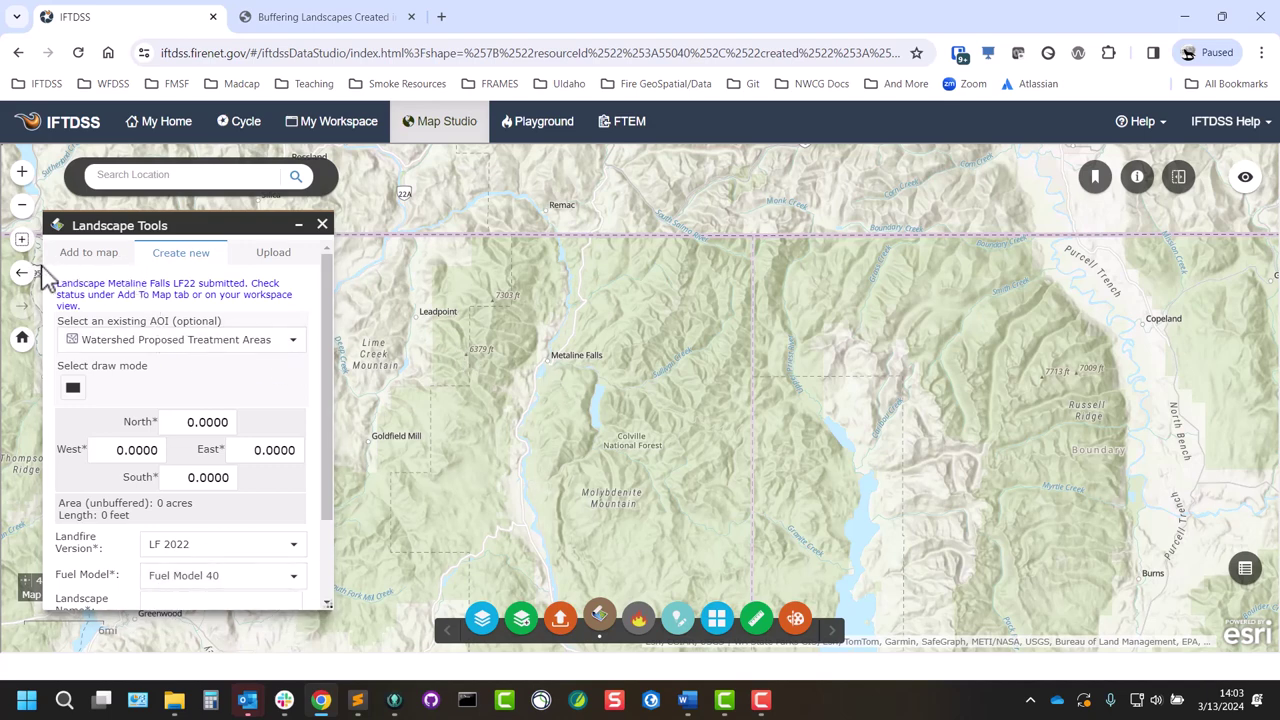
{"action": "left_click", "coordinate": [95, 258]}
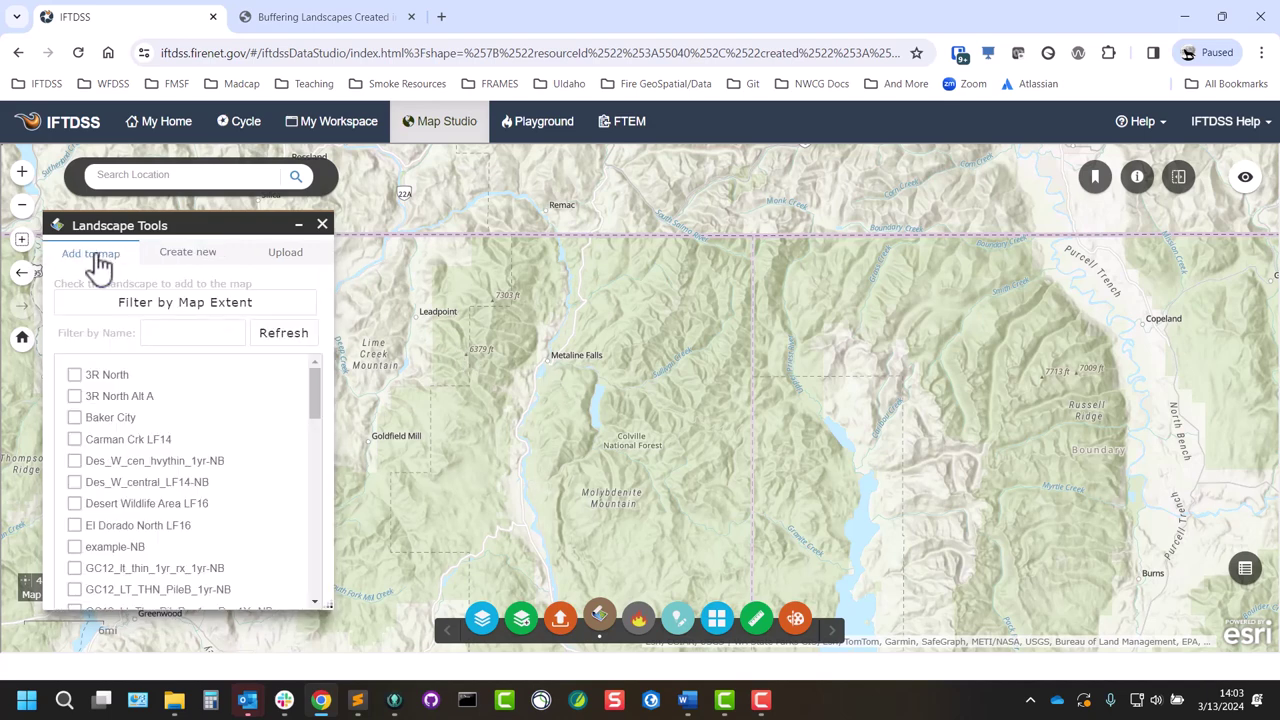
{"action": "left_click", "coordinate": [182, 314]}
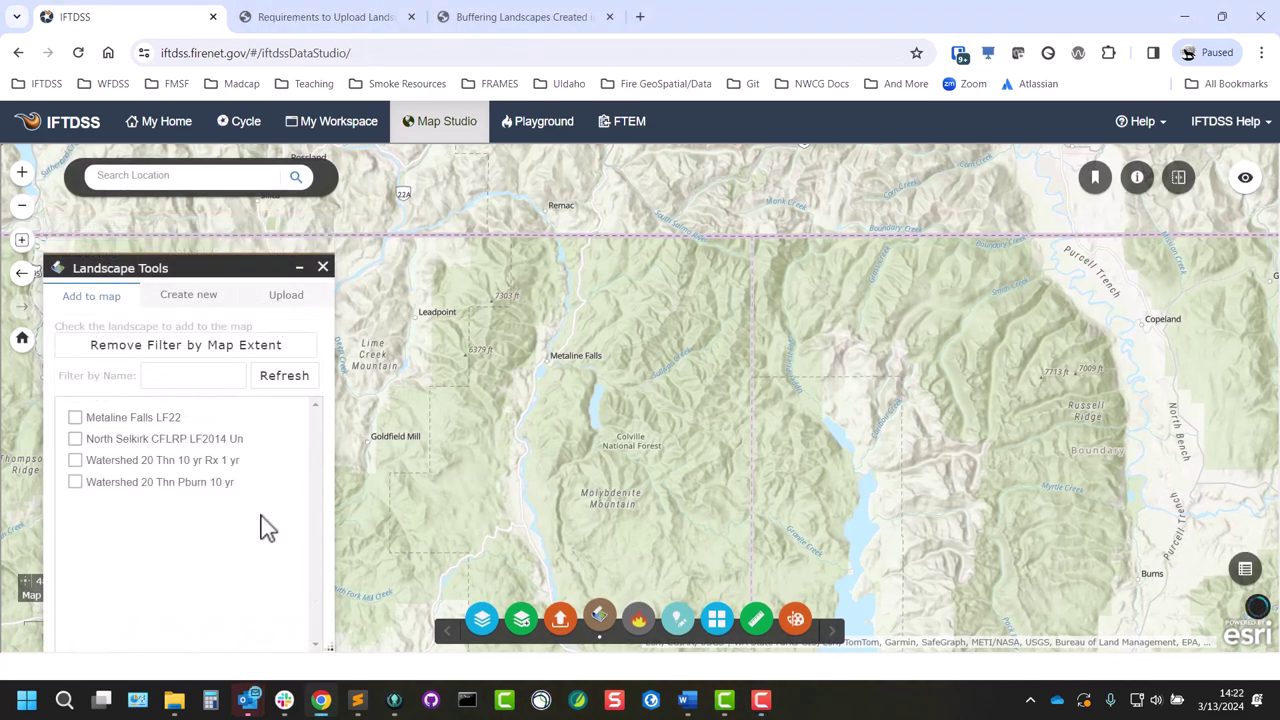
{"action": "left_click", "coordinate": [75, 418]}
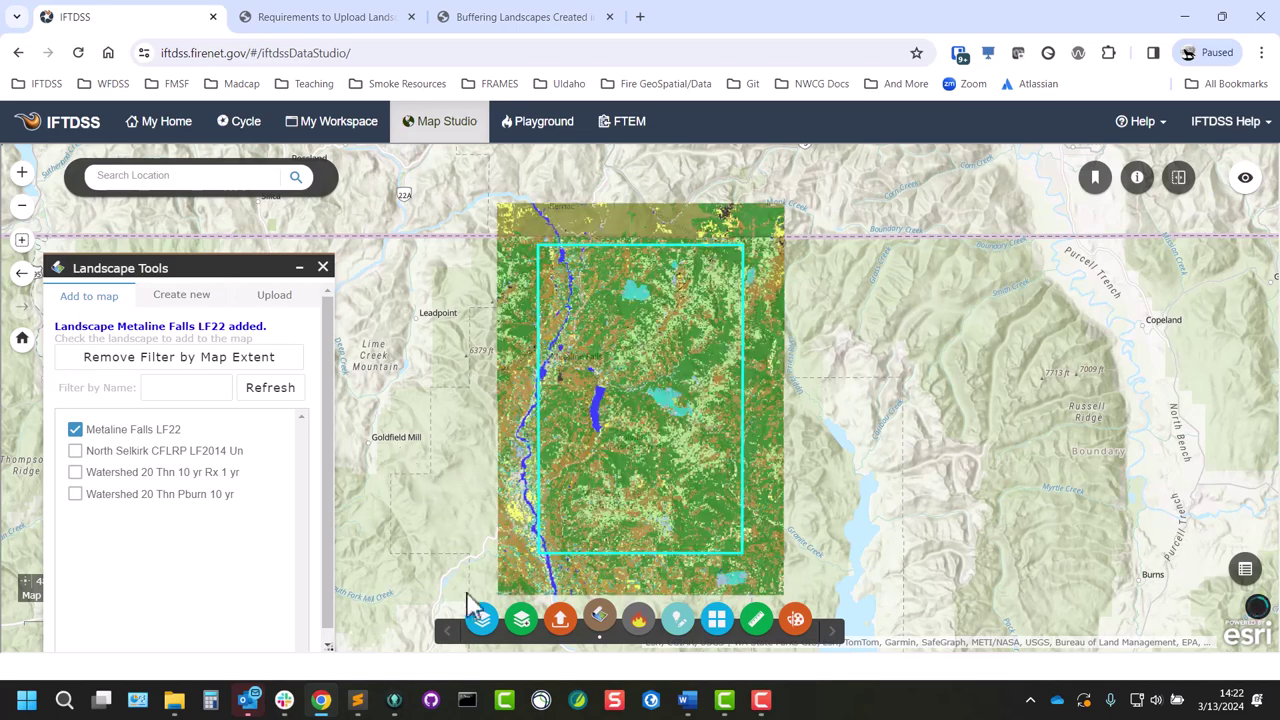
Step: Open the Layer List, move it aside, and expand the Fuel Model legend
{"action": "left_click", "coordinate": [482, 621]}
{"action": "left_click_drag", "start_coordinate": [515, 269], "coordinate": [209, 180]}
{"action": "left_click", "coordinate": [106, 413]}
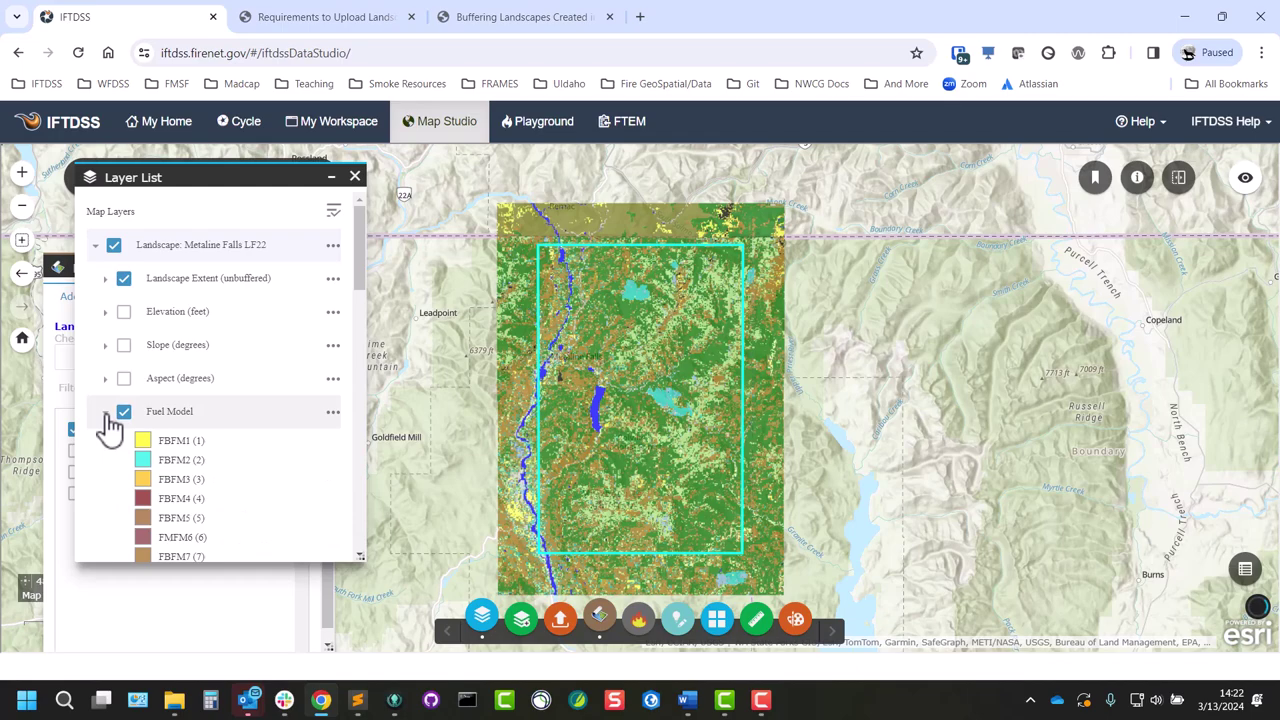
{"action": "left_click_drag", "start_coordinate": [362, 278], "coordinate": [362, 311]}
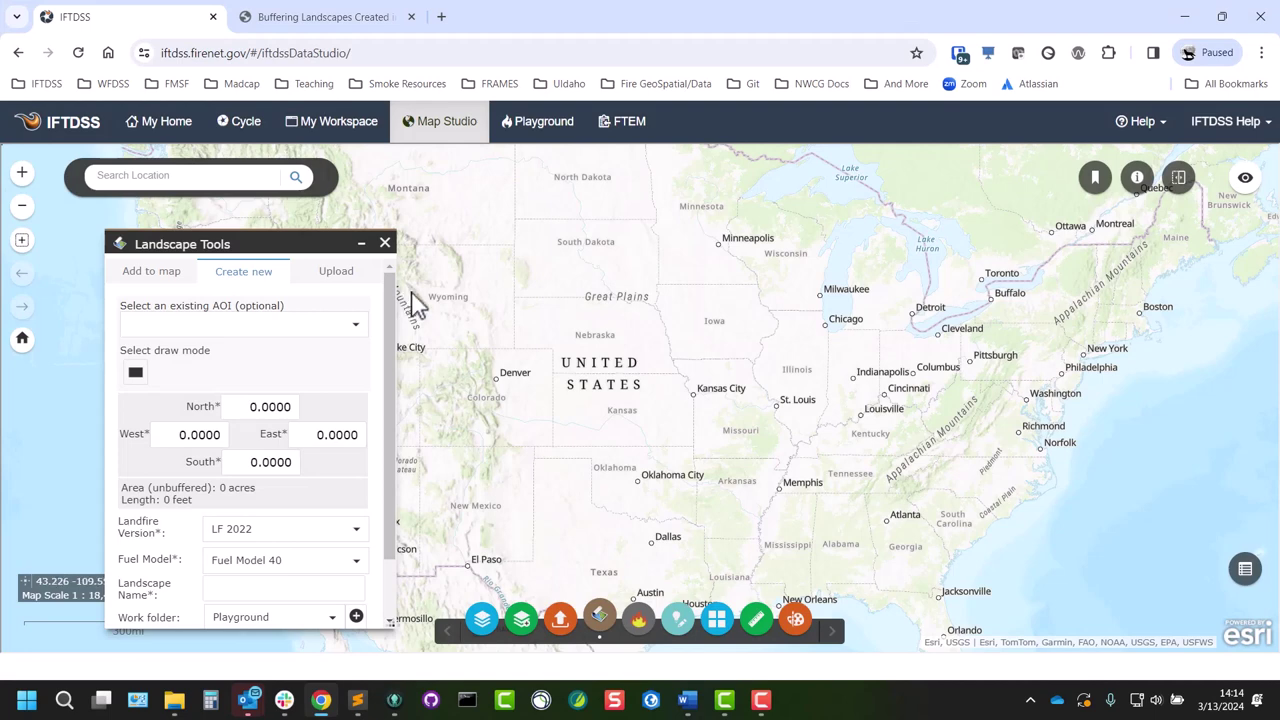
Step: Switch Landscape Tools to the Upload section, which lists the GeoTIFF and 600 MB requirements
{"action": "left_click", "coordinate": [322, 285]}
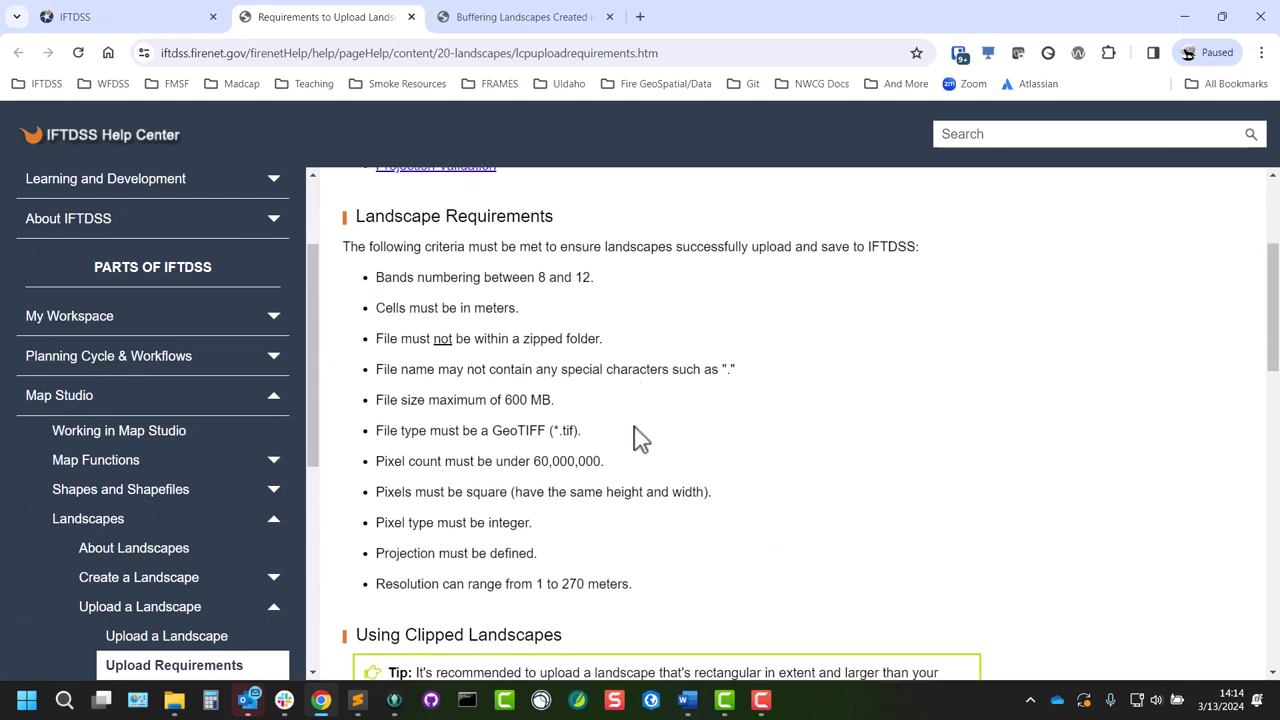
Step: Scroll the upload requirements help page down to the band checks and Projection Validation rules
{"action": "scroll", "coordinate": [640, 436], "scroll_direction": "down", "scroll_amount": 2}
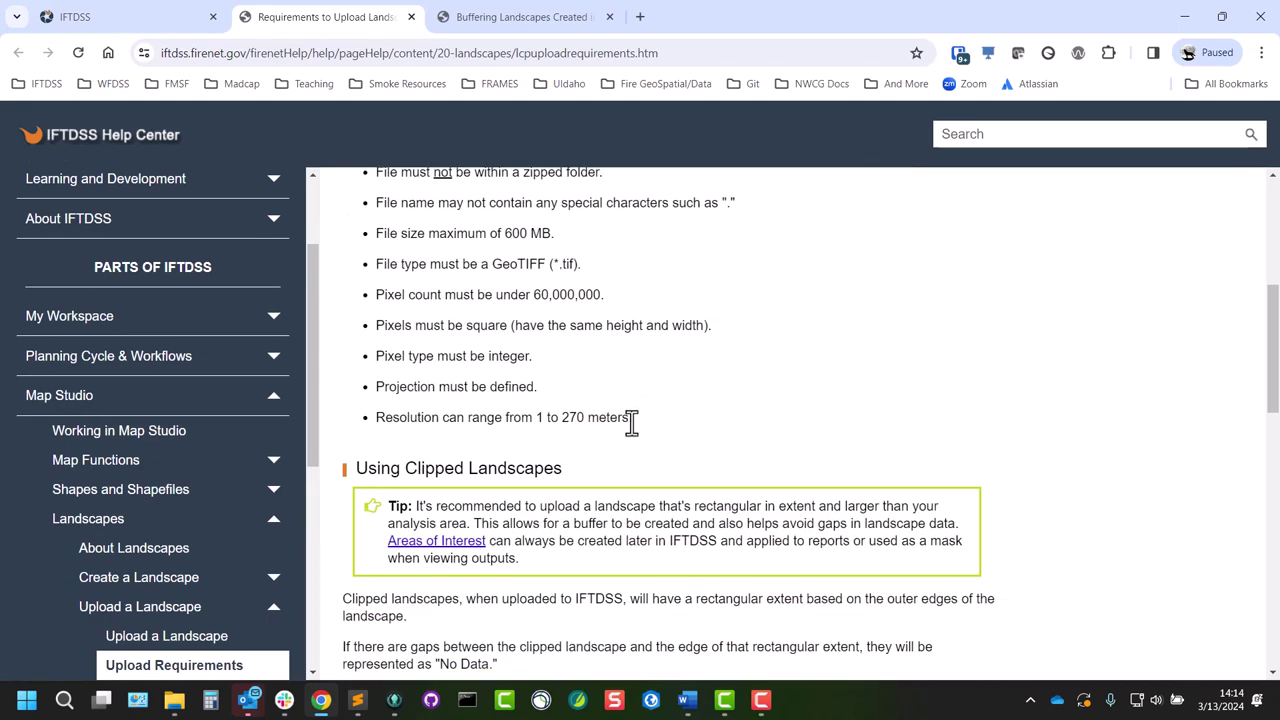
{"action": "scroll", "coordinate": [634, 423], "scroll_direction": "up", "scroll_amount": 5}
{"action": "scroll", "coordinate": [631, 423], "scroll_direction": "down", "scroll_amount": 8}
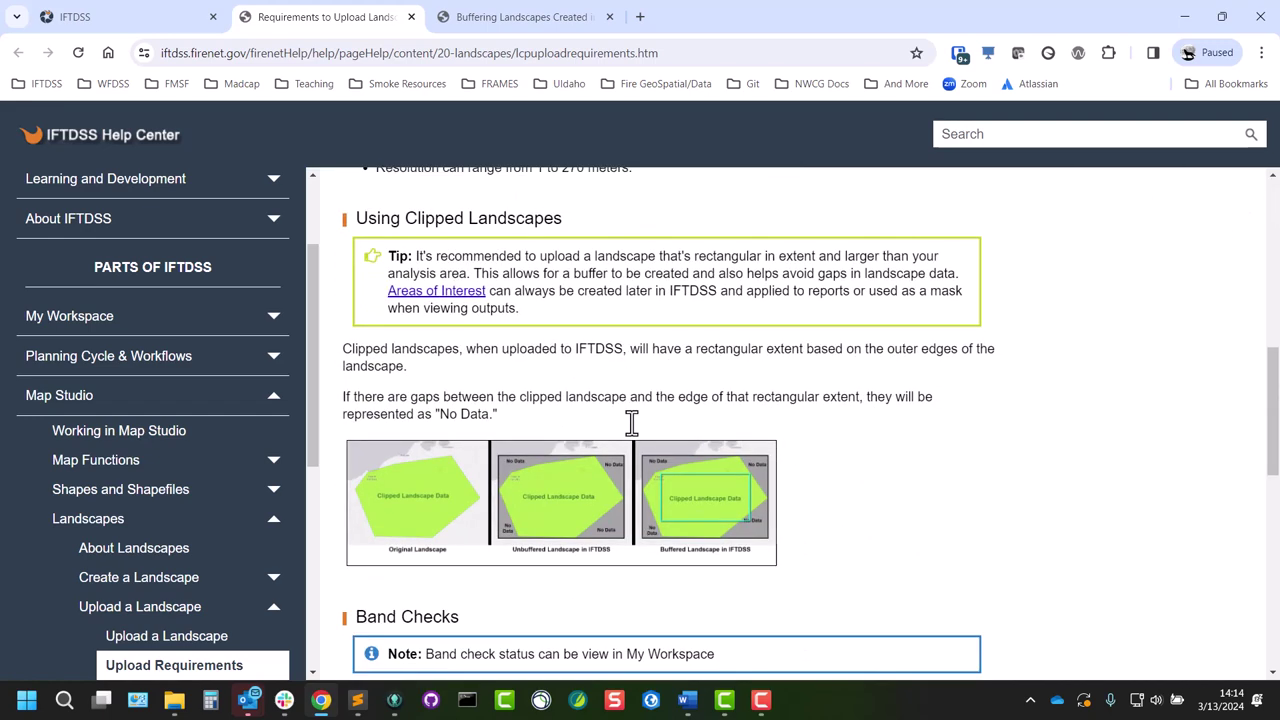
{"action": "scroll", "coordinate": [834, 434], "scroll_direction": "down", "scroll_amount": 4}
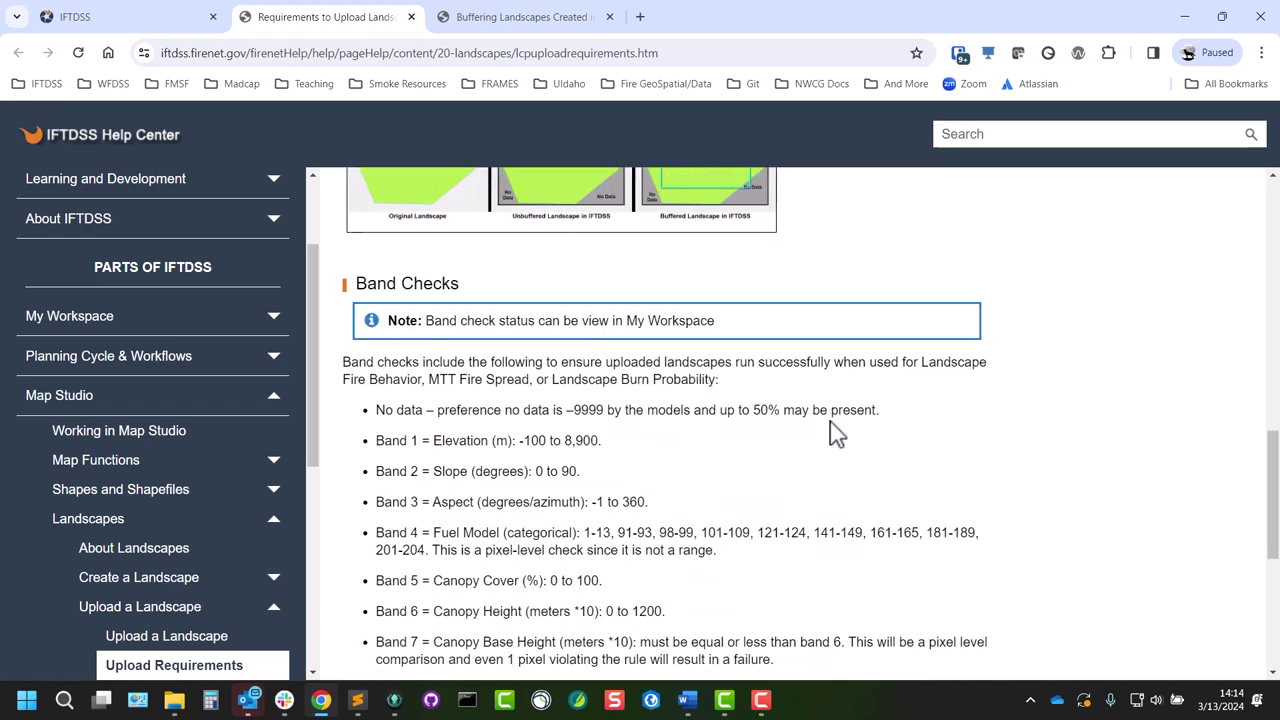
{"action": "scroll", "coordinate": [836, 432], "scroll_direction": "down", "scroll_amount": 1}
{"action": "scroll", "coordinate": [836, 432], "scroll_direction": "down", "scroll_amount": 4}
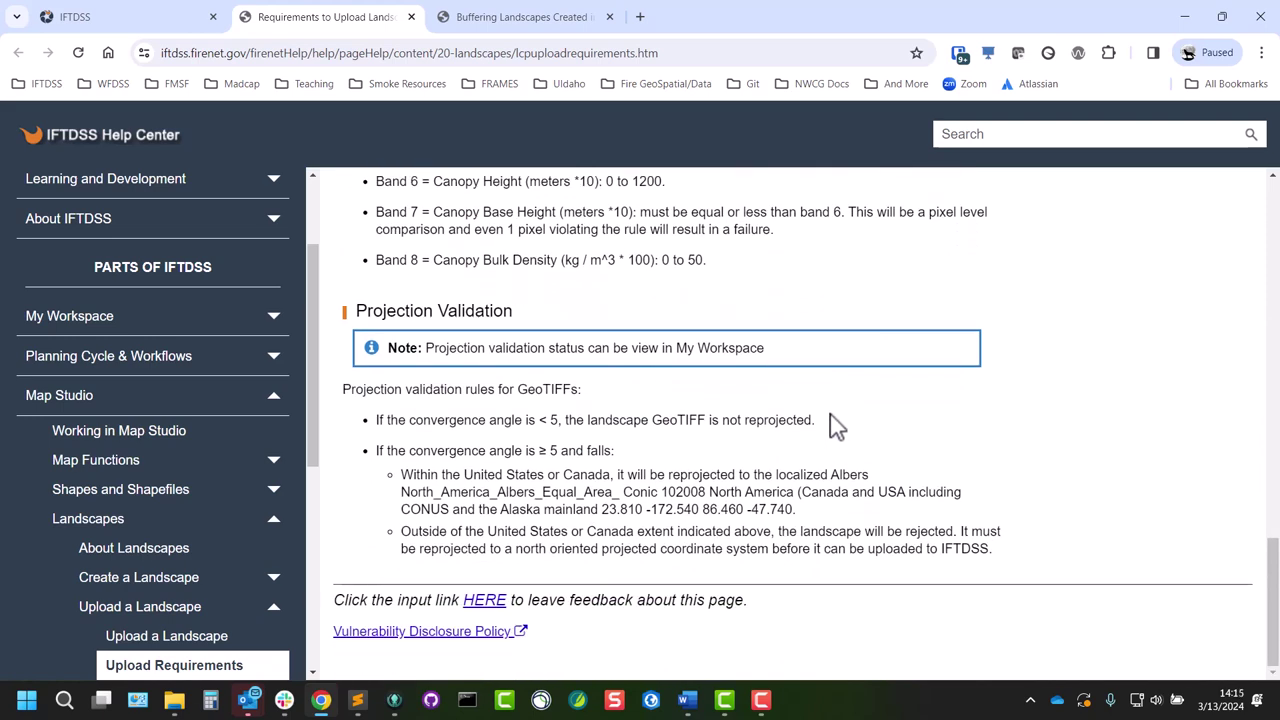
Step: Back in IFTDSS, upload stinson_2022.tif as the landscape file
{"action": "left_click", "coordinate": [172, 28]}
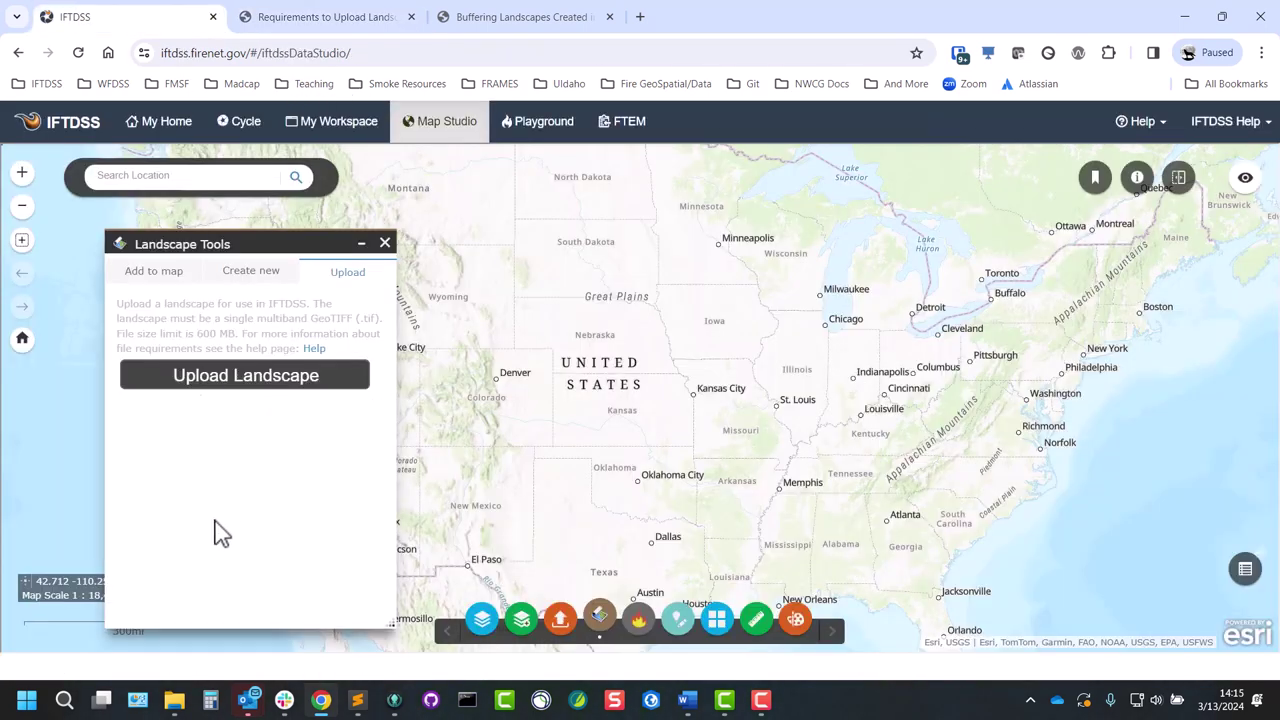
{"action": "left_click", "coordinate": [212, 390]}
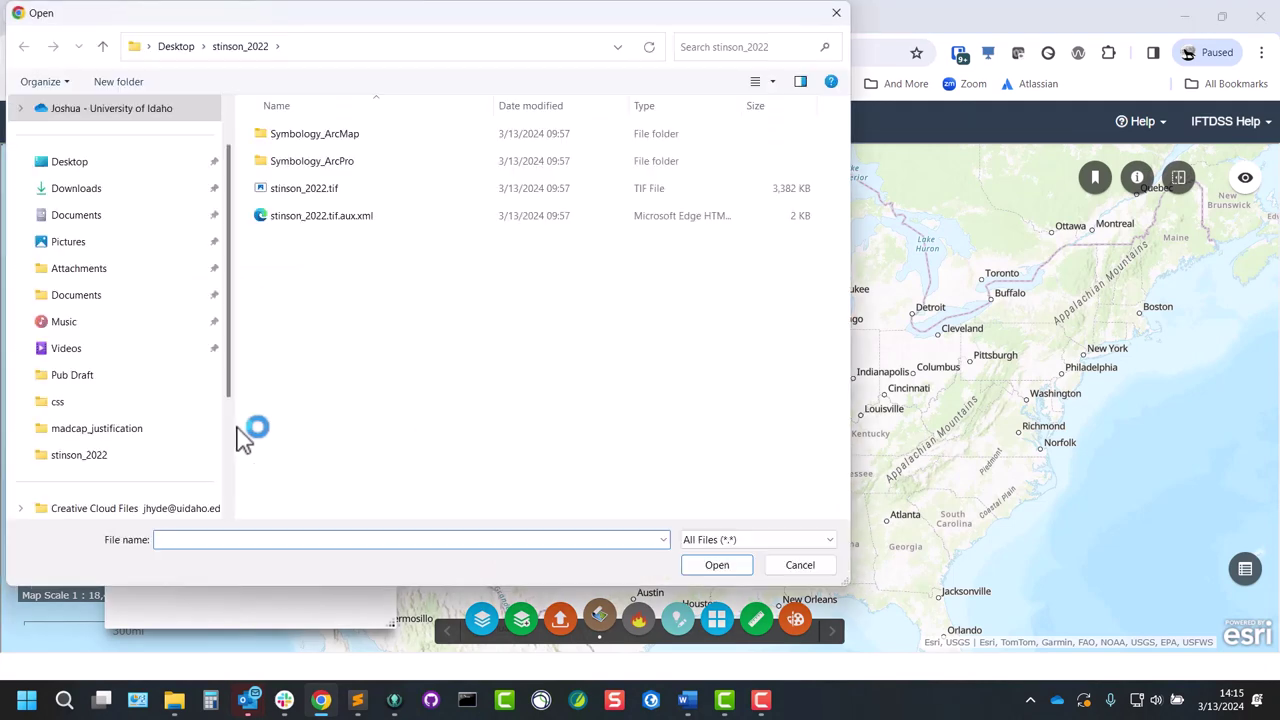
{"action": "double_click", "coordinate": [288, 193]}
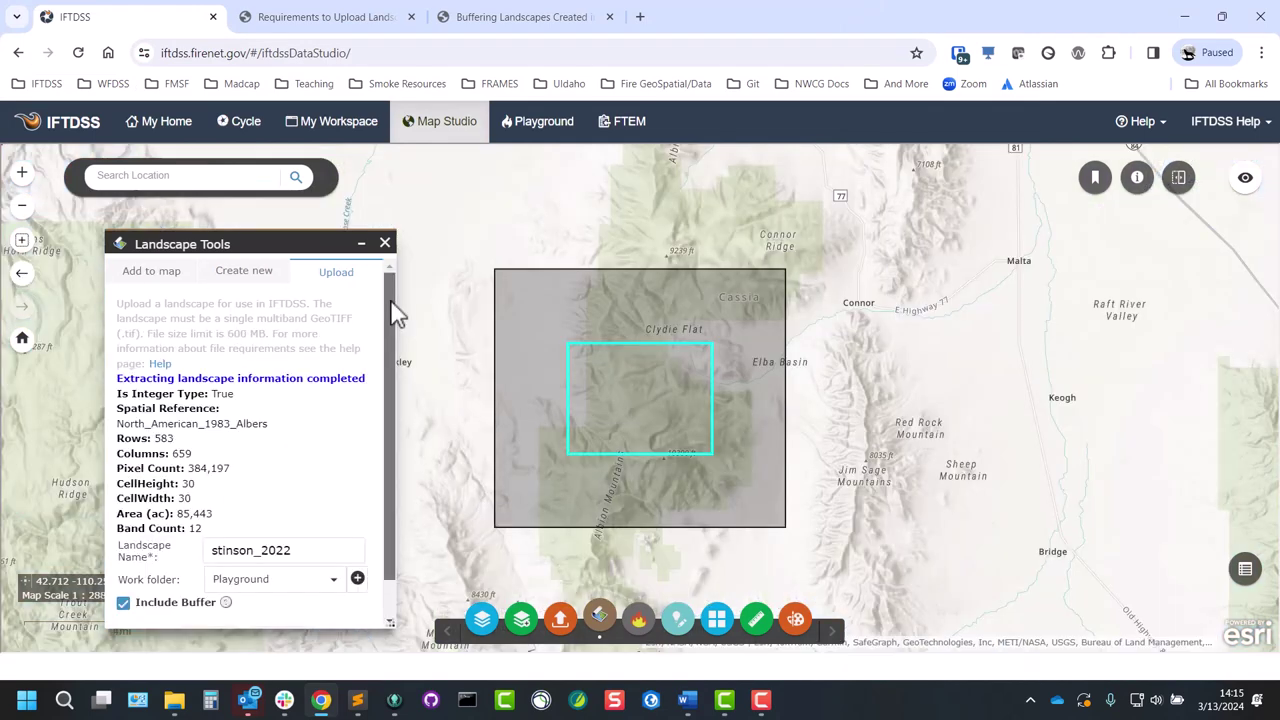
Step: Rename the uploaded landscape to stinson_2022demo by appending 'demo'
{"action": "left_click_drag", "start_coordinate": [393, 314], "coordinate": [389, 348]}
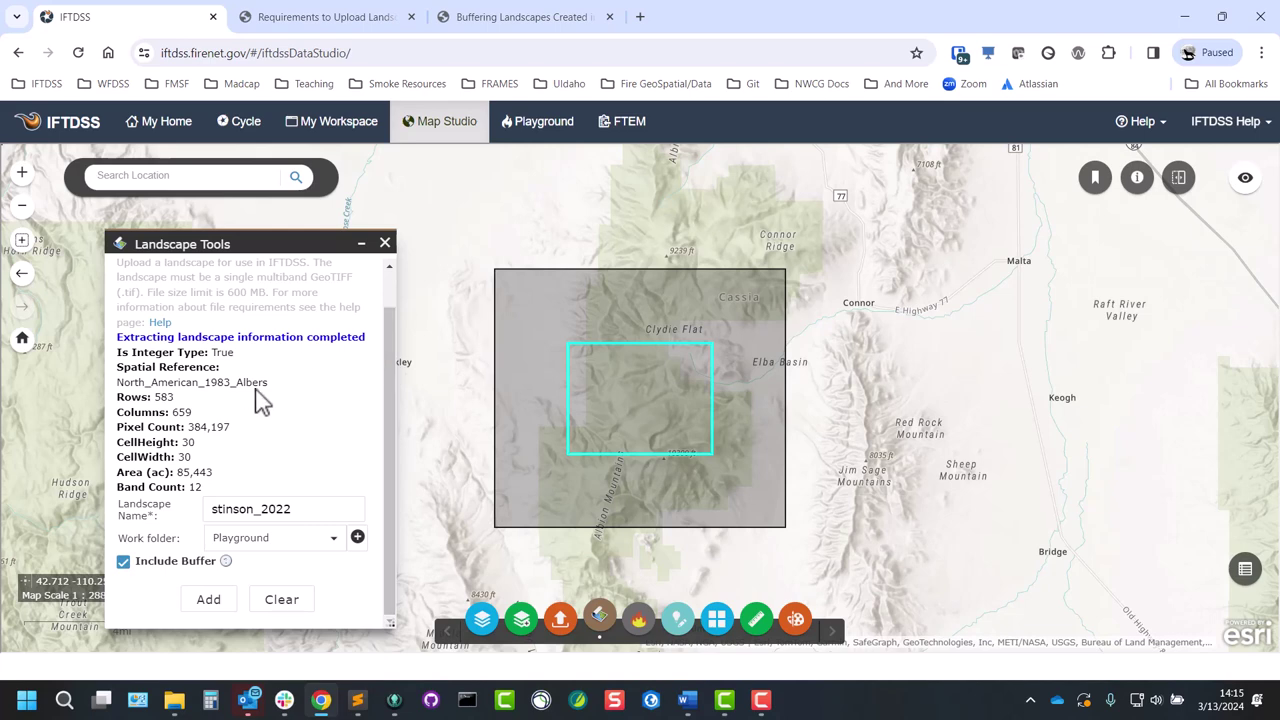
{"action": "left_click", "coordinate": [297, 510]}
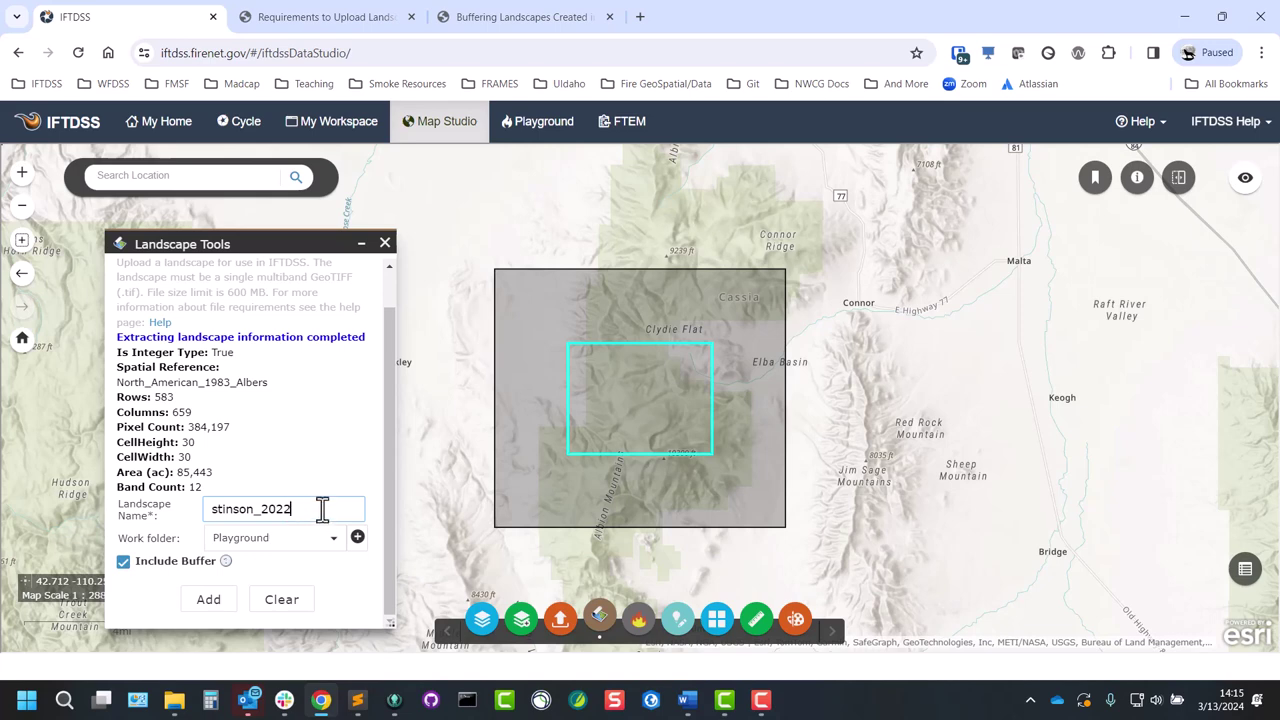
{"action": "type", "text": "demo"}
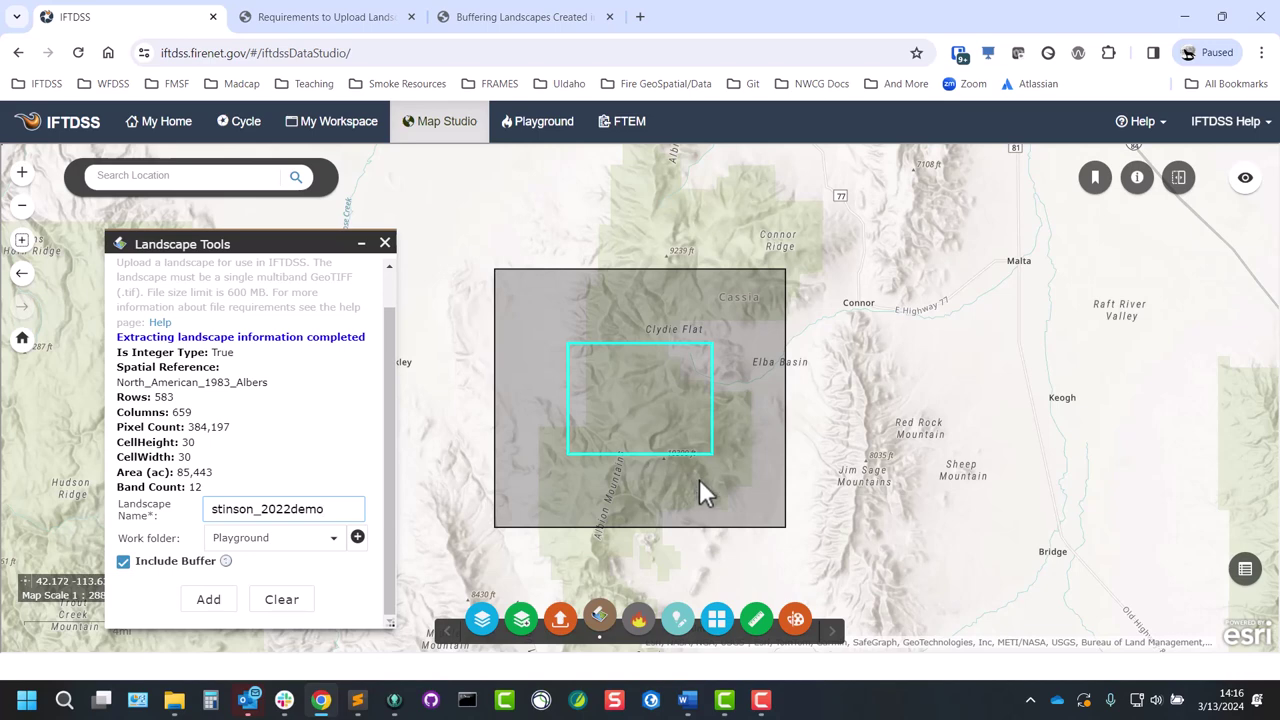
Step: Add the stinson_2022demo landscape and confirm including the buffer
{"action": "left_click", "coordinate": [210, 601]}
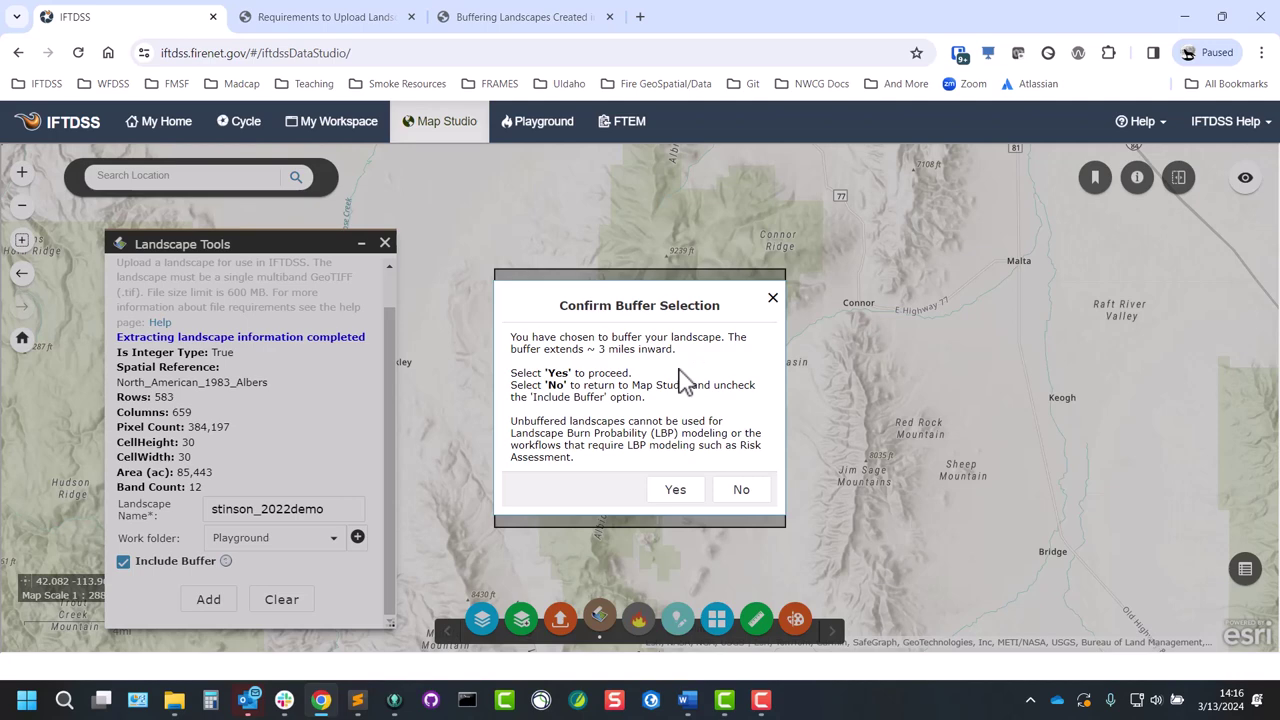
{"action": "left_click", "coordinate": [675, 492]}
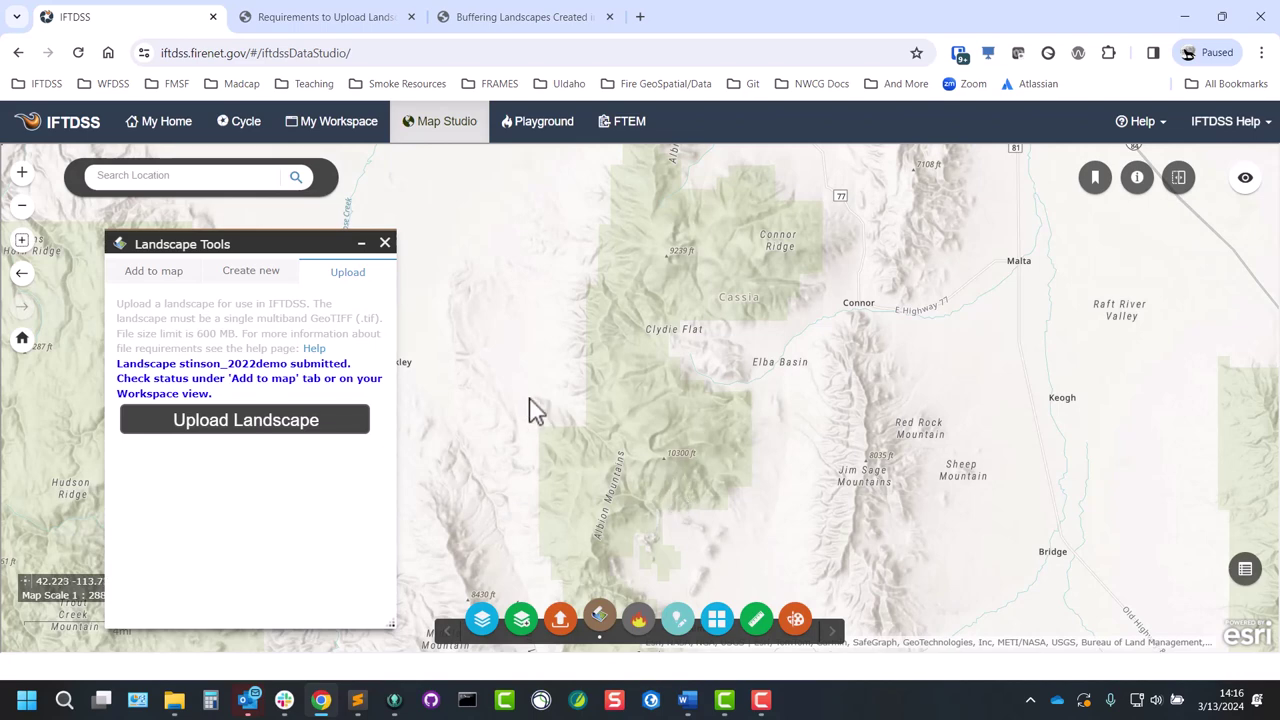
Step: Refresh stinson_2022demo in My Workspace until Completed, with 18,253.5 unbuffered and 85,443.43 buffered acres
{"action": "left_click", "coordinate": [337, 128]}
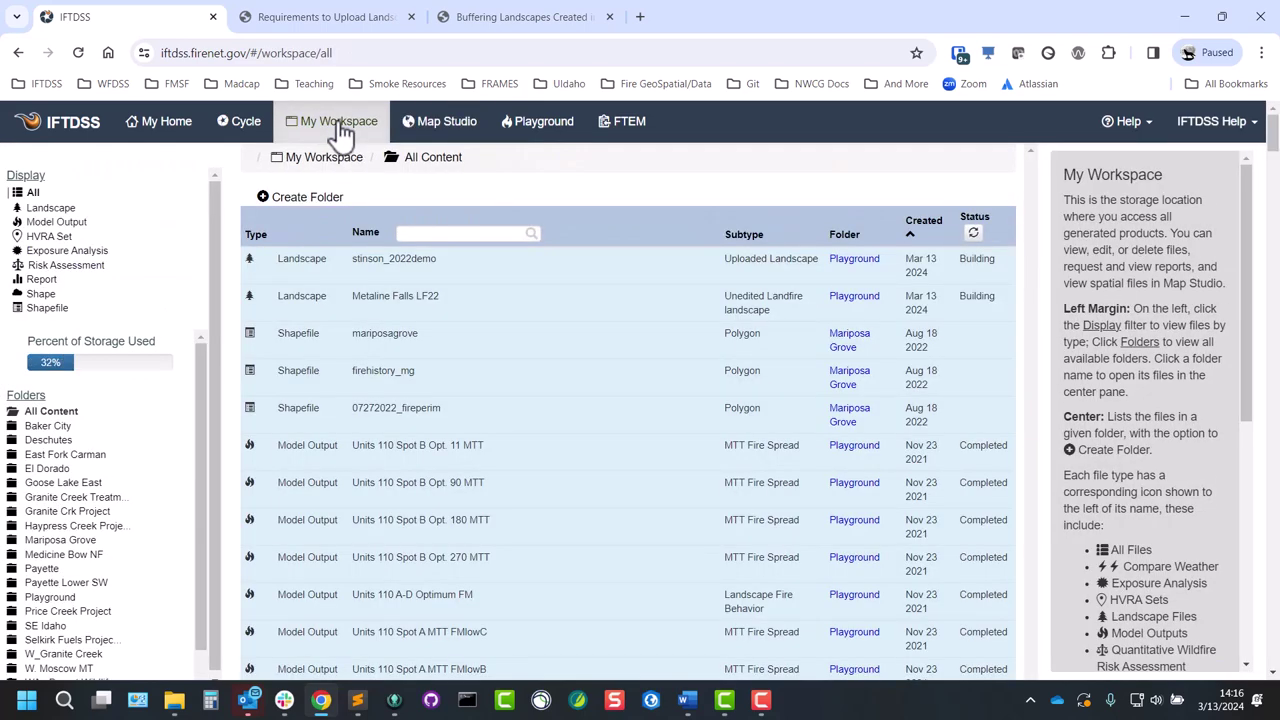
{"action": "left_click", "coordinate": [486, 268]}
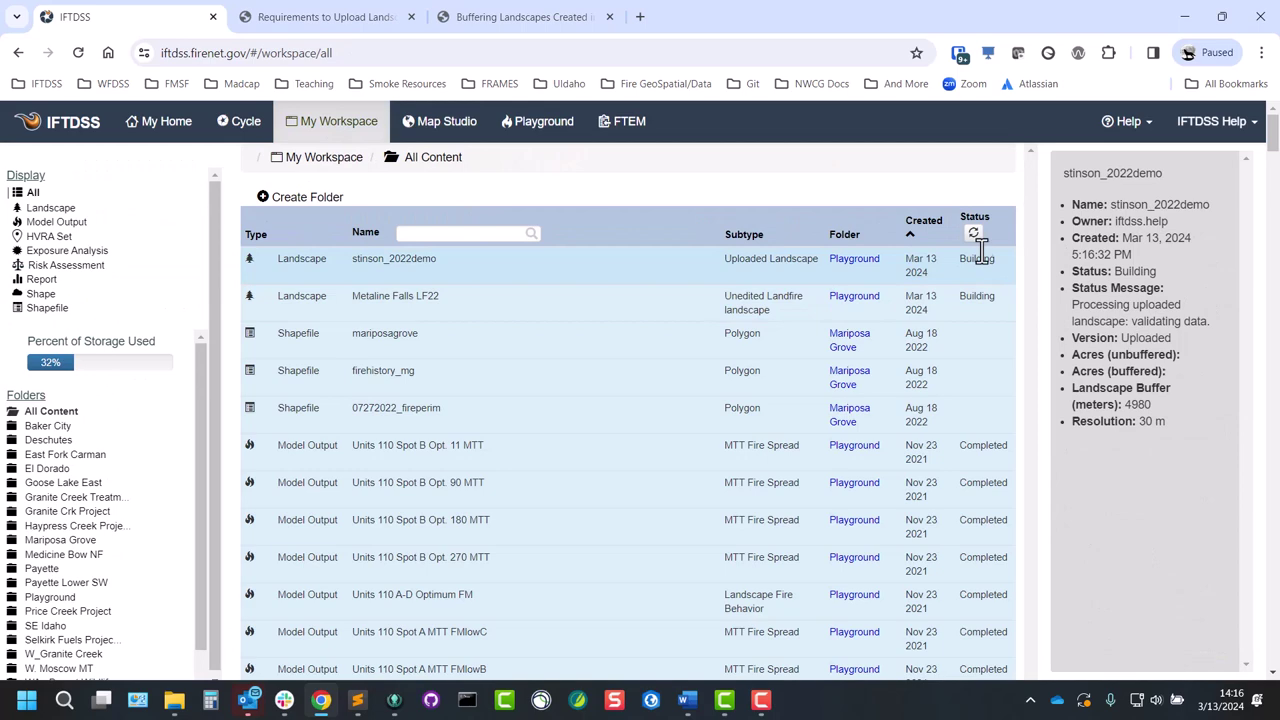
{"action": "left_click", "coordinate": [974, 236]}
{"action": "left_click", "coordinate": [586, 277]}
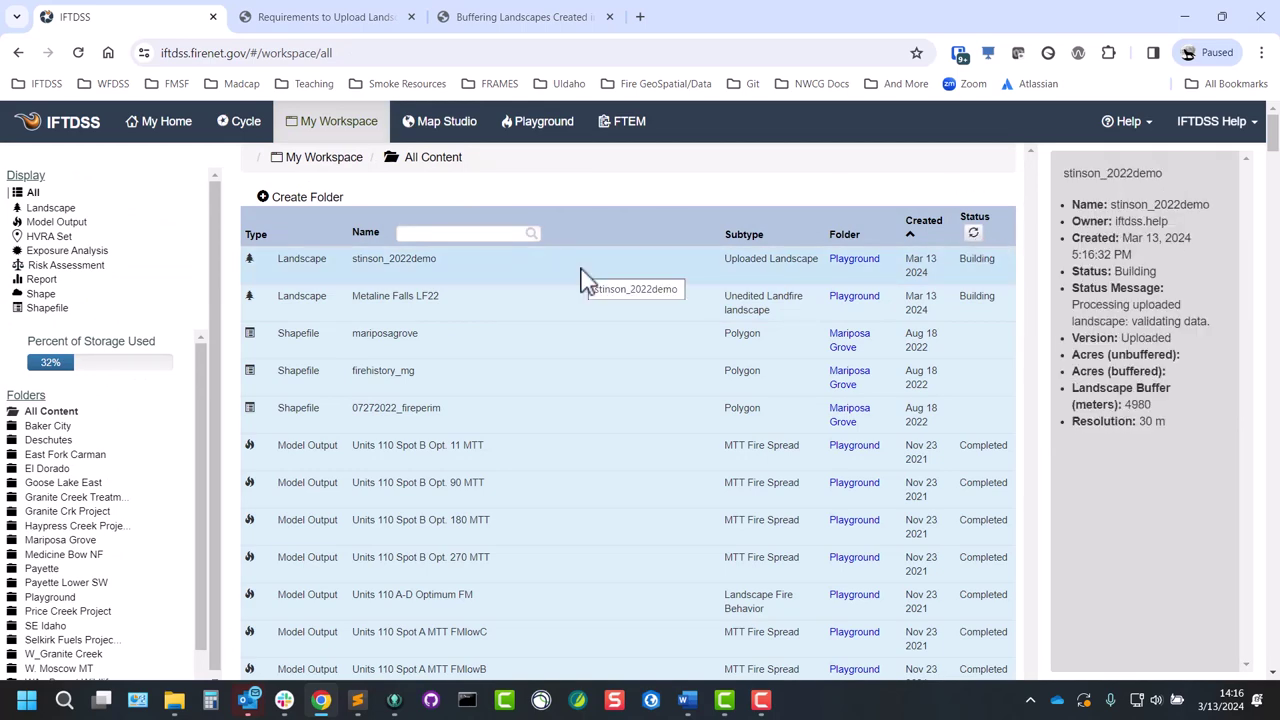
{"action": "left_click", "coordinate": [586, 277]}
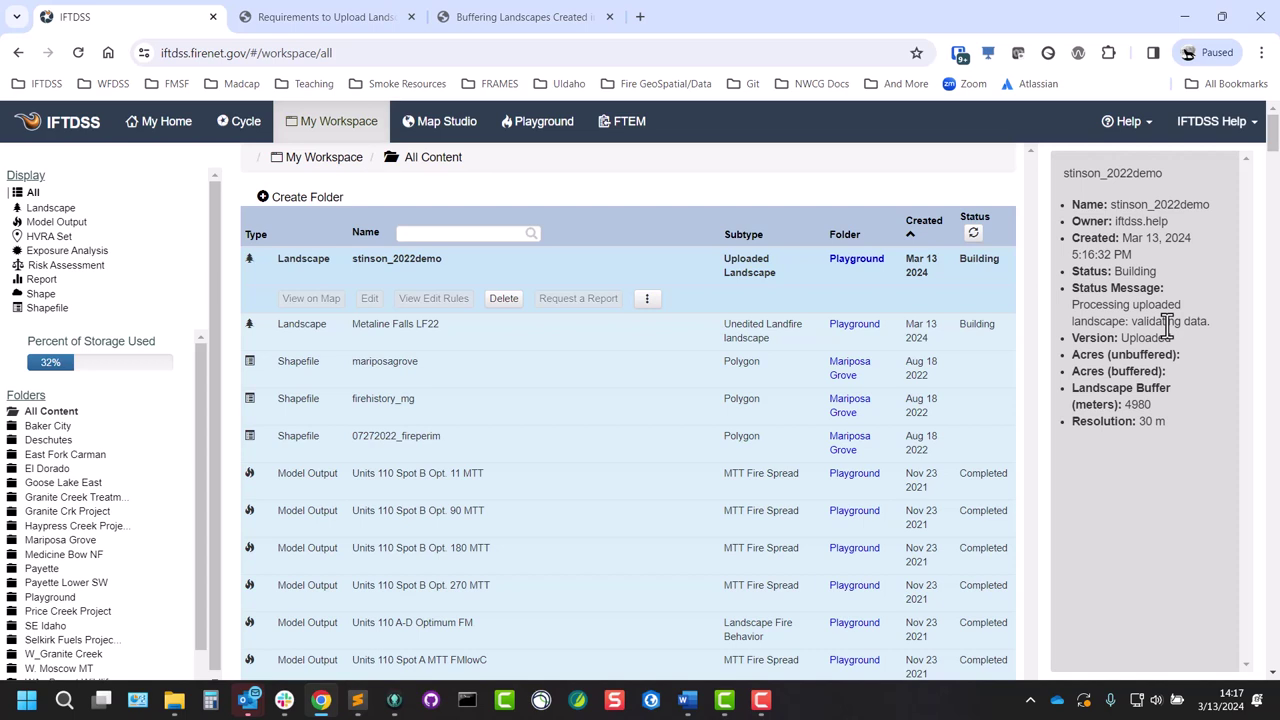
{"action": "left_click", "coordinate": [972, 233]}
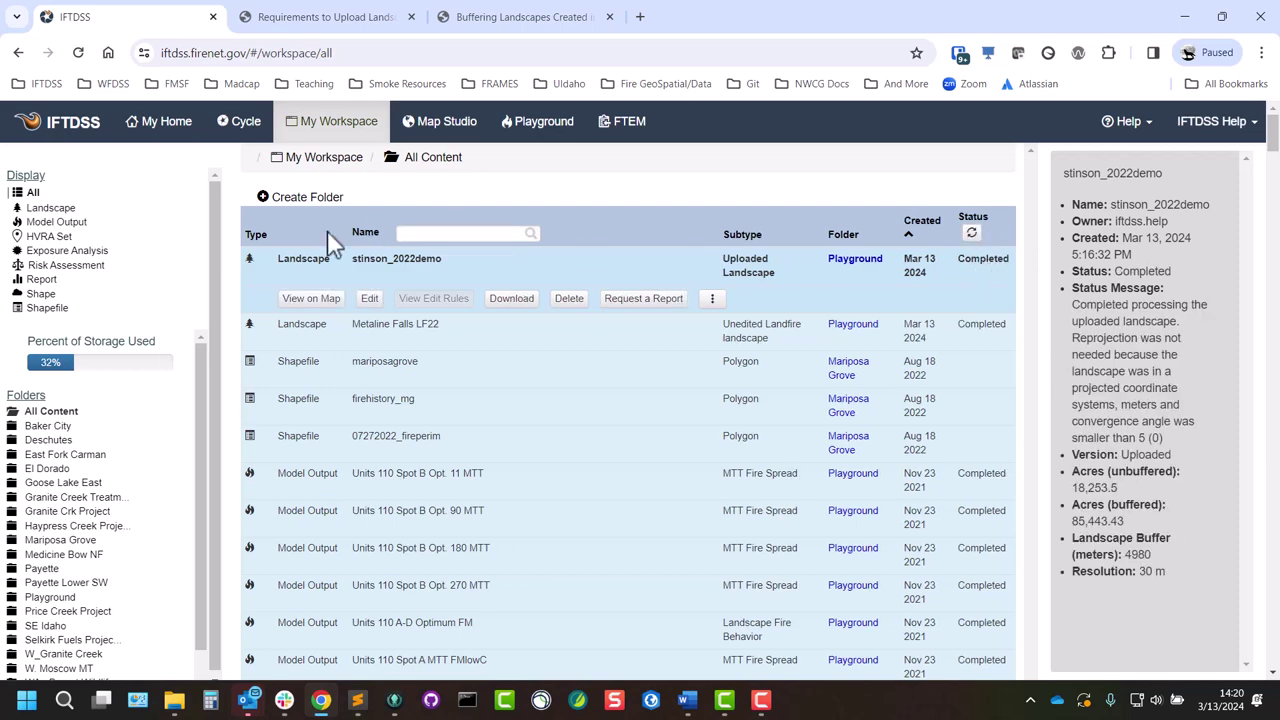